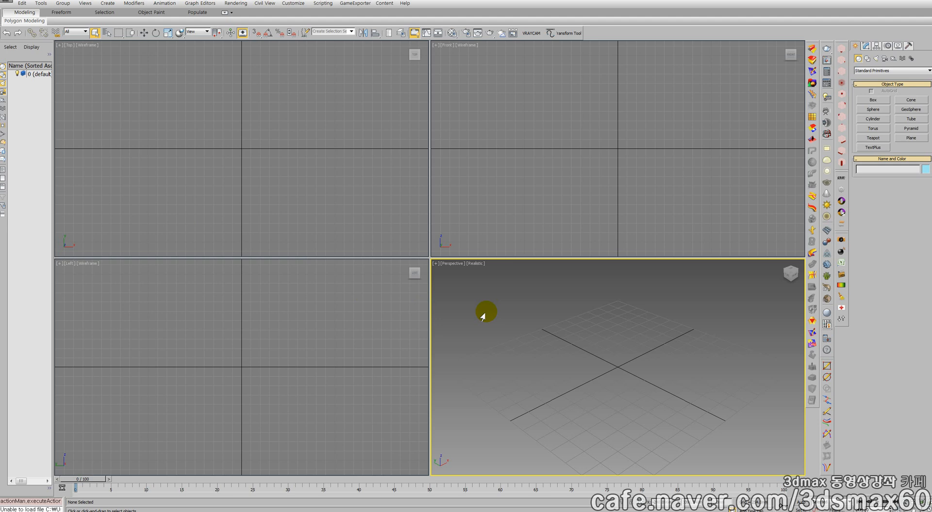
Create a teapot centred on the grid origin in the Perspective viewport.
click(872, 138)
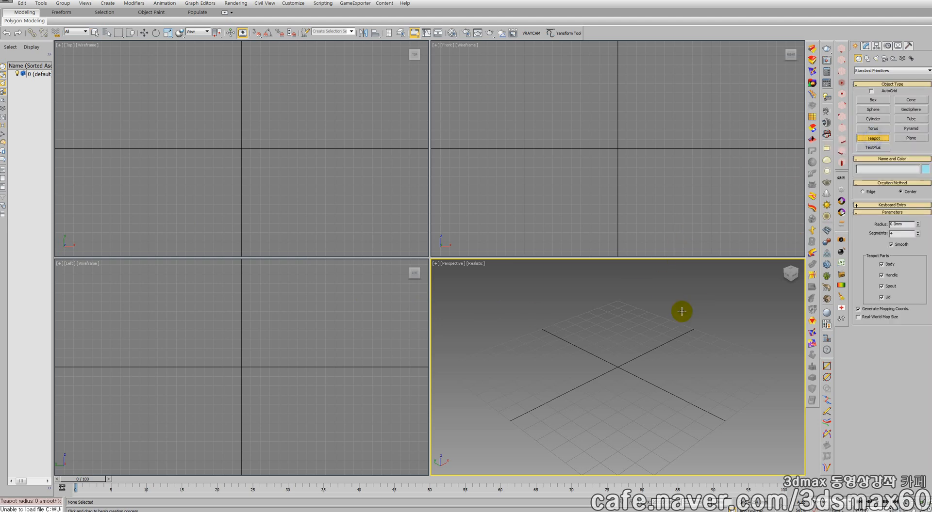
drag(616, 367, 604, 349)
right_click(609, 349)
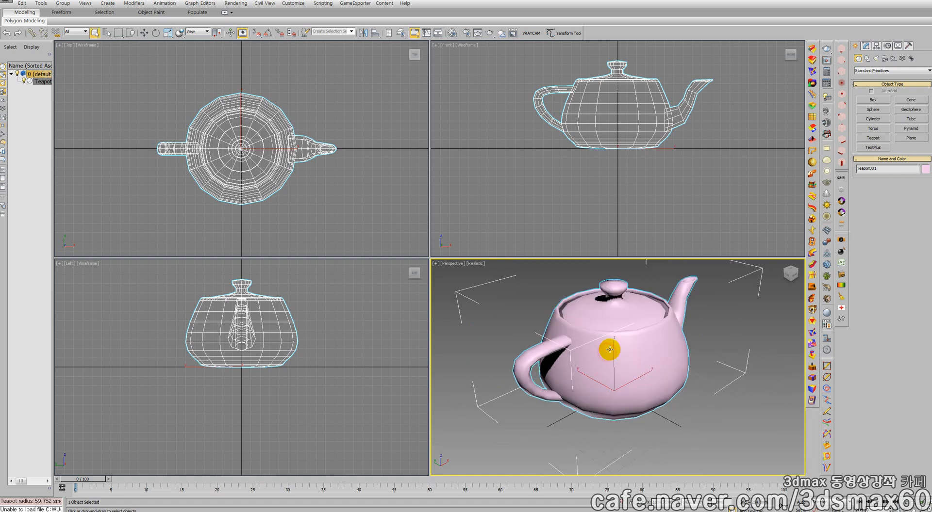
middle_drag(609, 350, 603, 358)
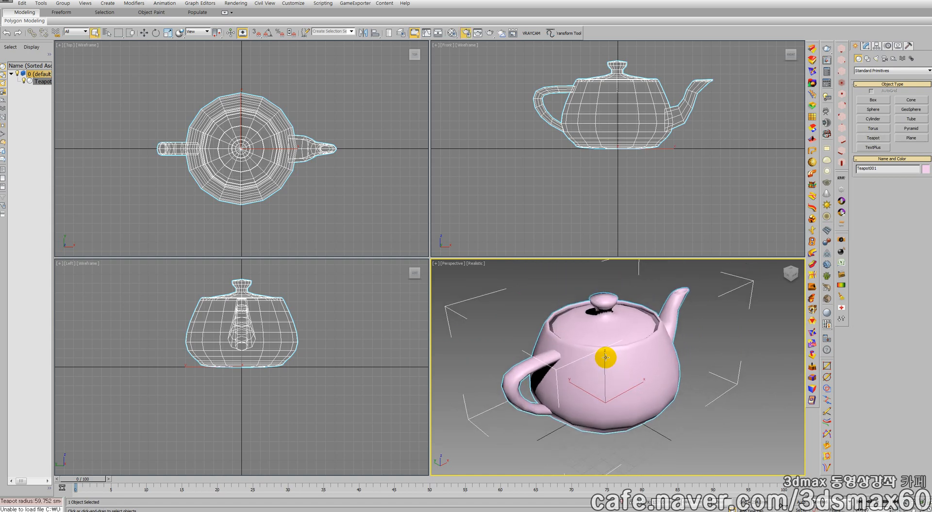
Open the render setup and set the output width to the maximum value of 32768.
key(F10)
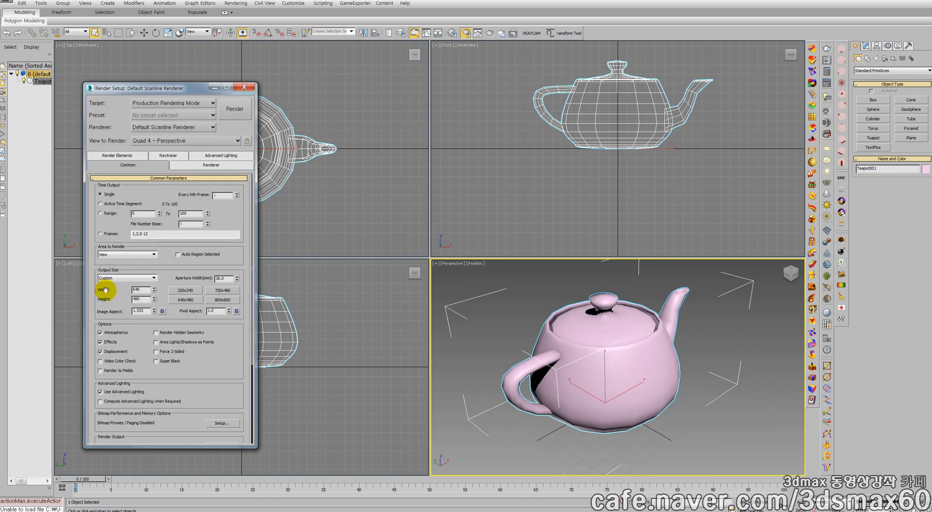
double_click(140, 290)
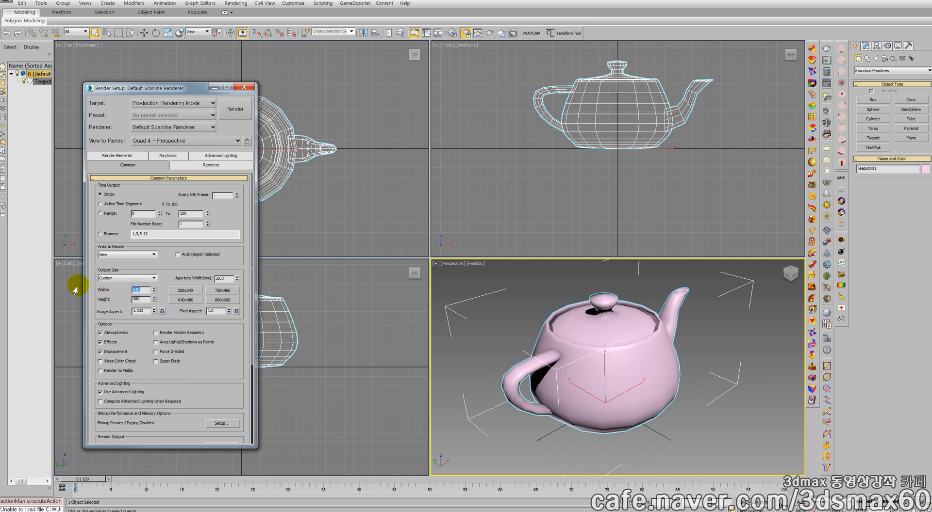
text(4)
double_click(140, 290)
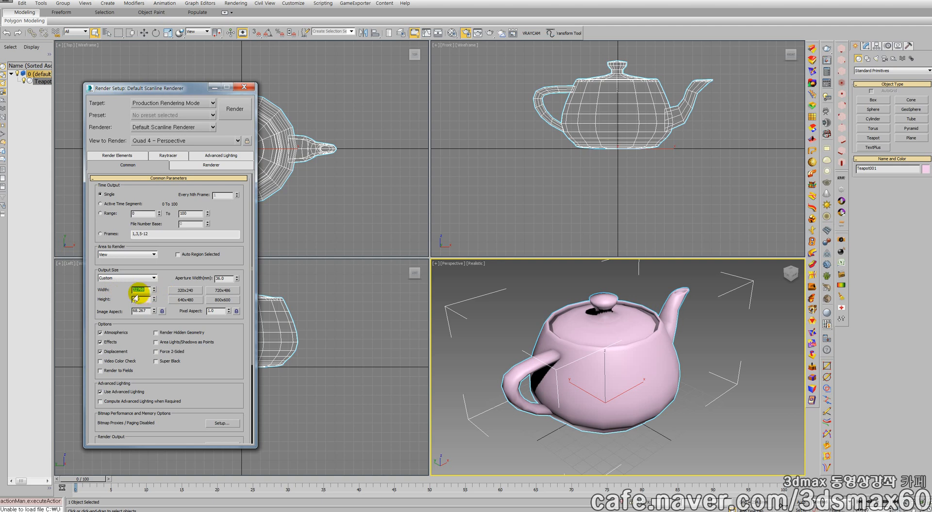
drag(147, 289, 125, 290)
drag(148, 290, 107, 289)
drag(145, 290, 112, 290)
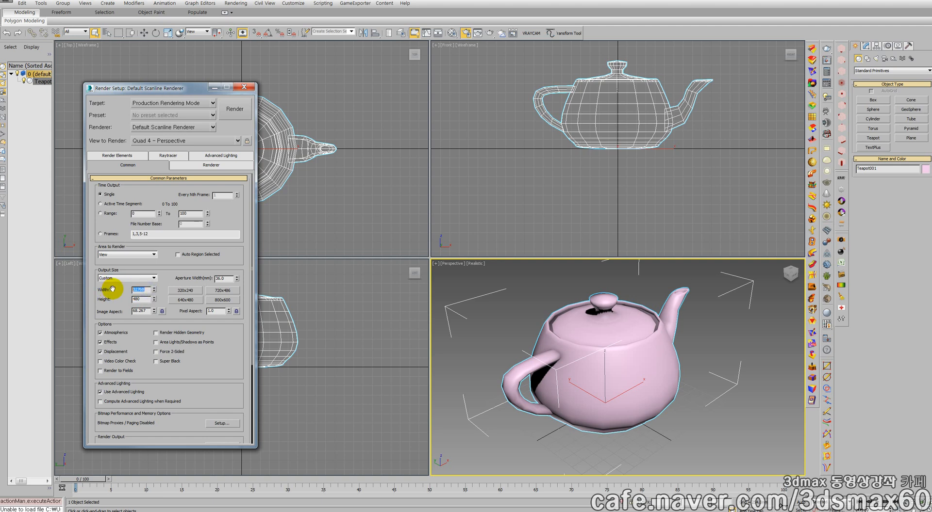
right_click(499, 288)
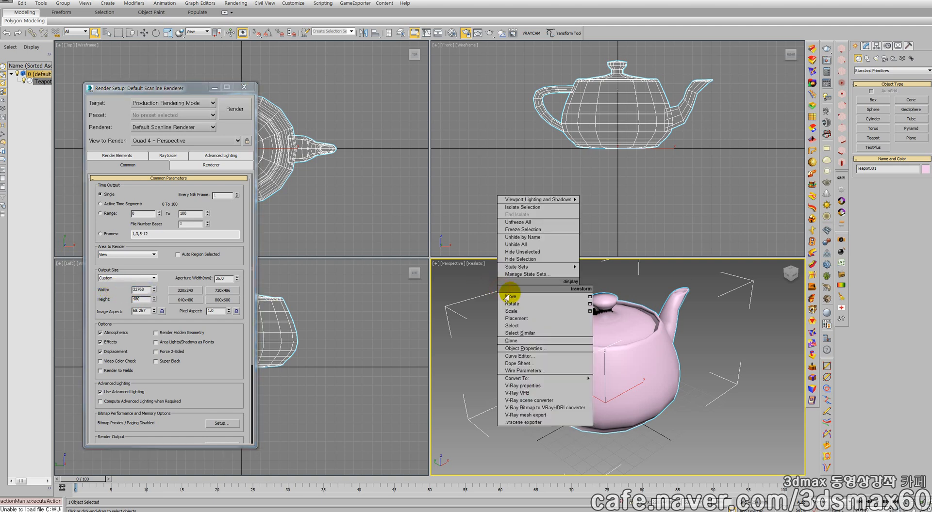
click(507, 297)
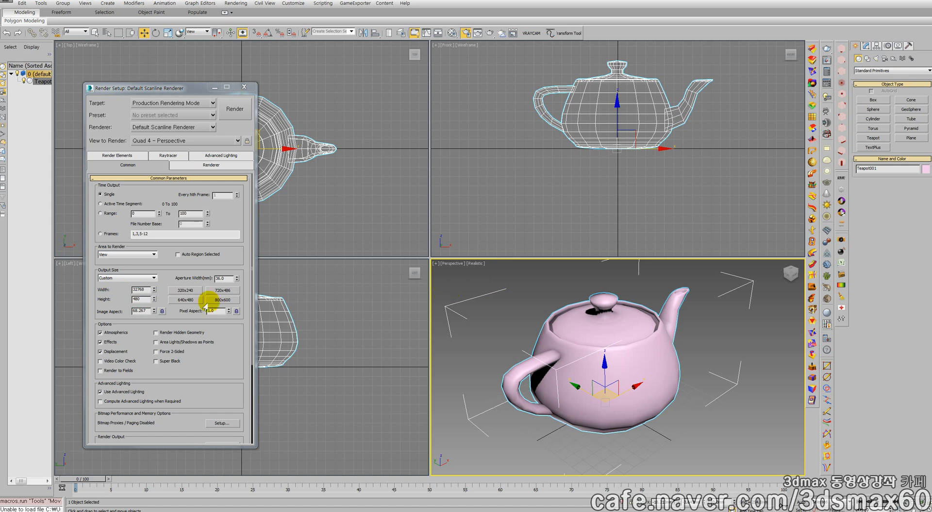
drag(143, 299, 98, 290)
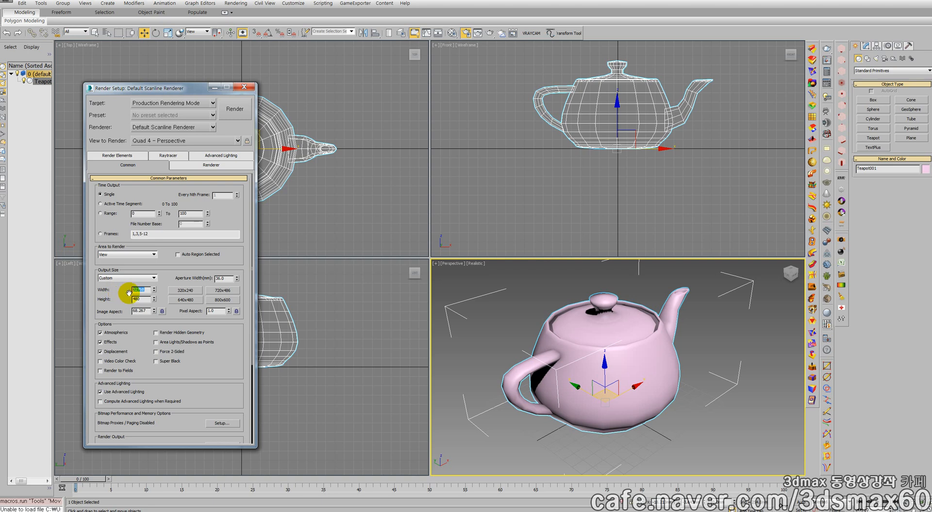
Set the area to render to Blowup with an output width of 640, and extend the blowup region's upper-left corner to the frame edge.
click(114, 256)
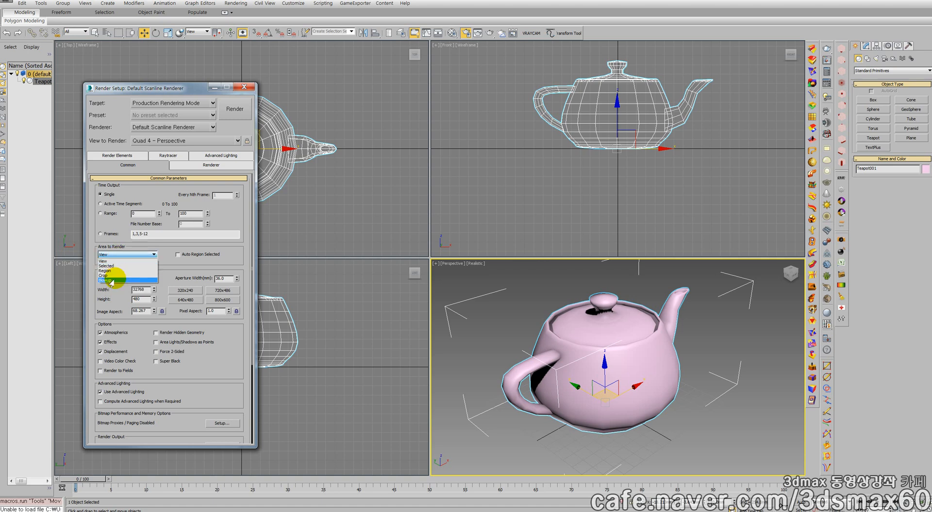
click(111, 281)
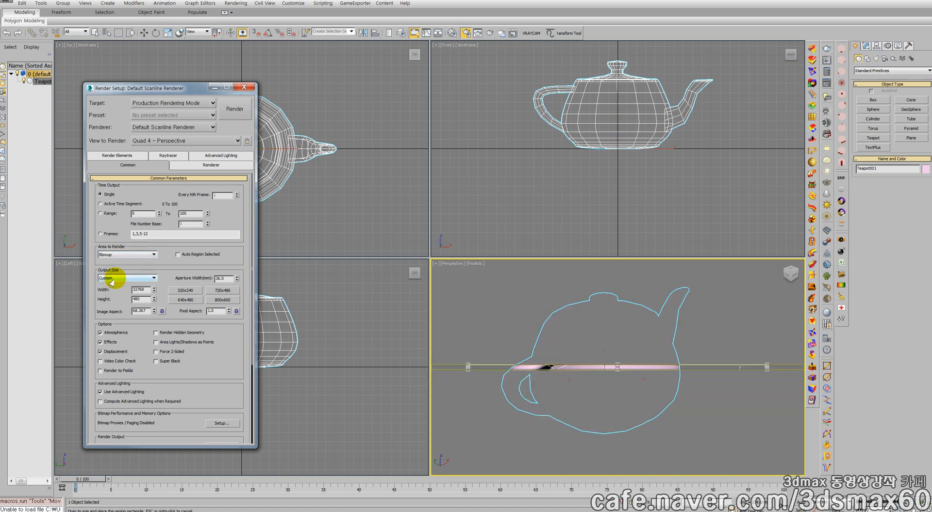
double_click(141, 289)
text(640)
key(Return)
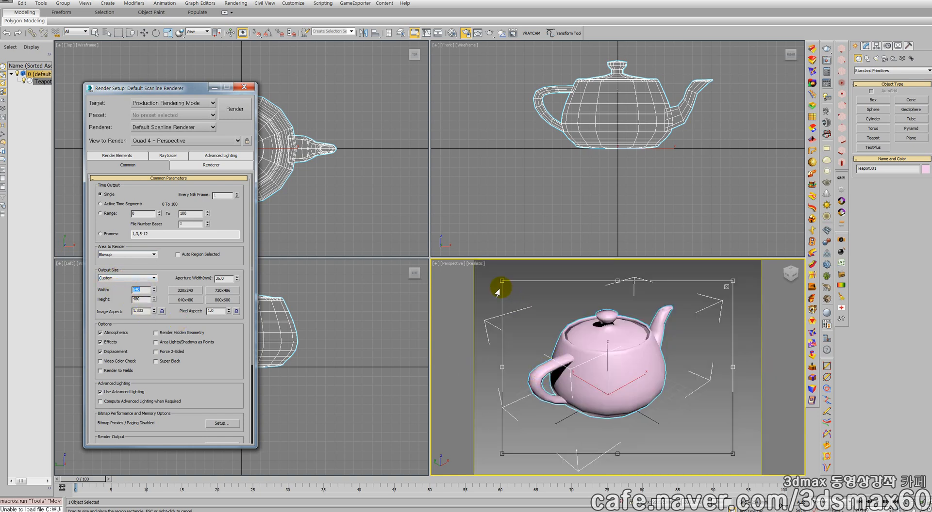
drag(505, 284, 474, 264)
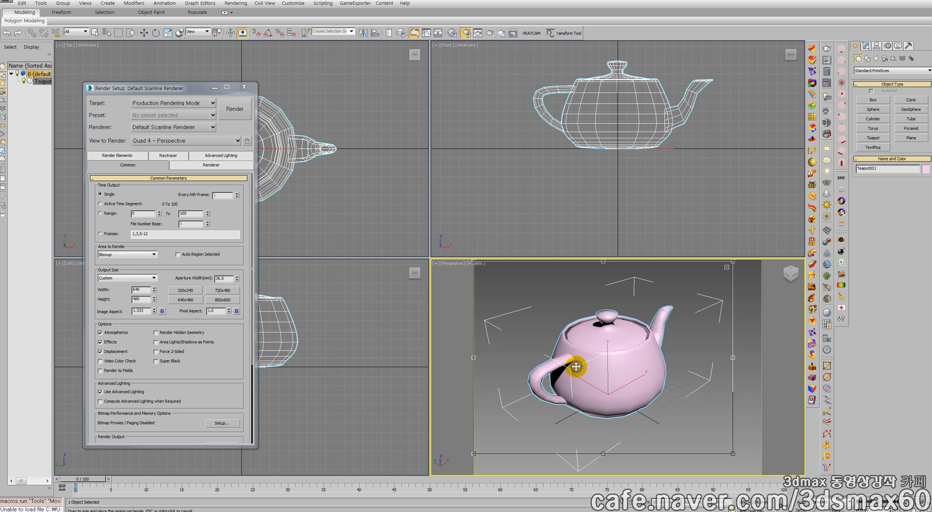
Start a new scene without saving the changes and maximize the Front viewport.
key(ctrl+n)
click(439, 271)
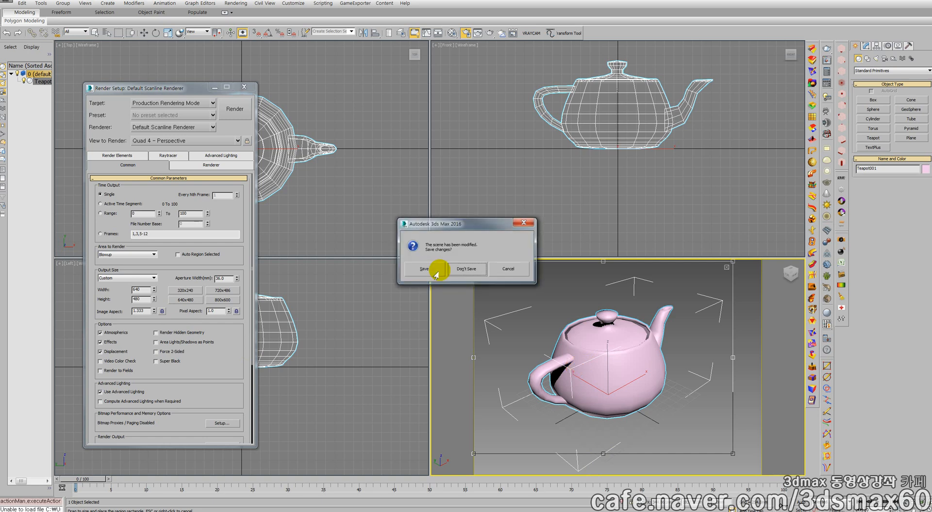
click(572, 167)
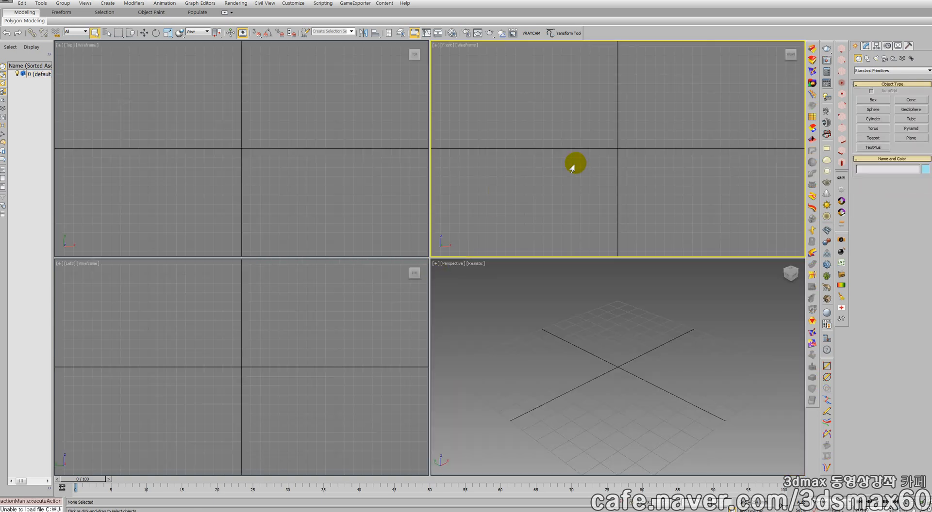
key(alt+w)
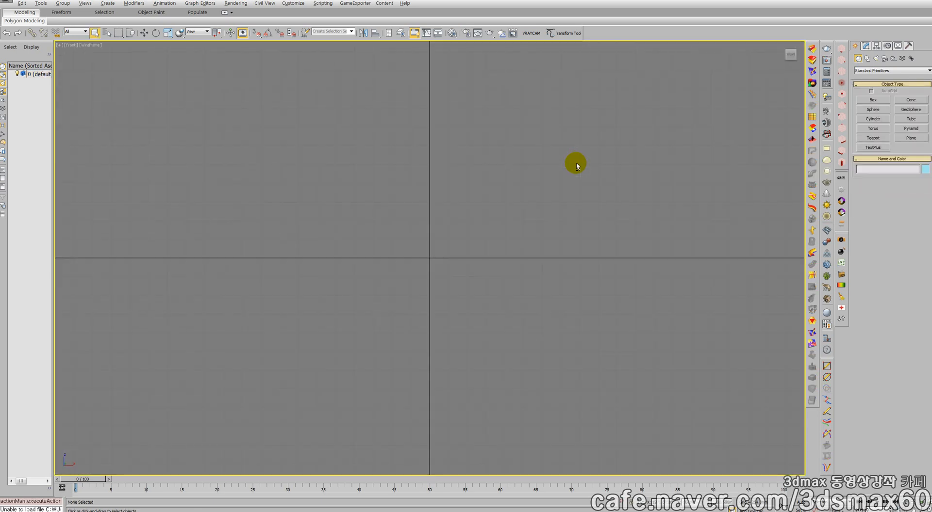
Draw a rectangle spline in the Front view and set its length and width to 4000 mm.
click(868, 59)
click(904, 107)
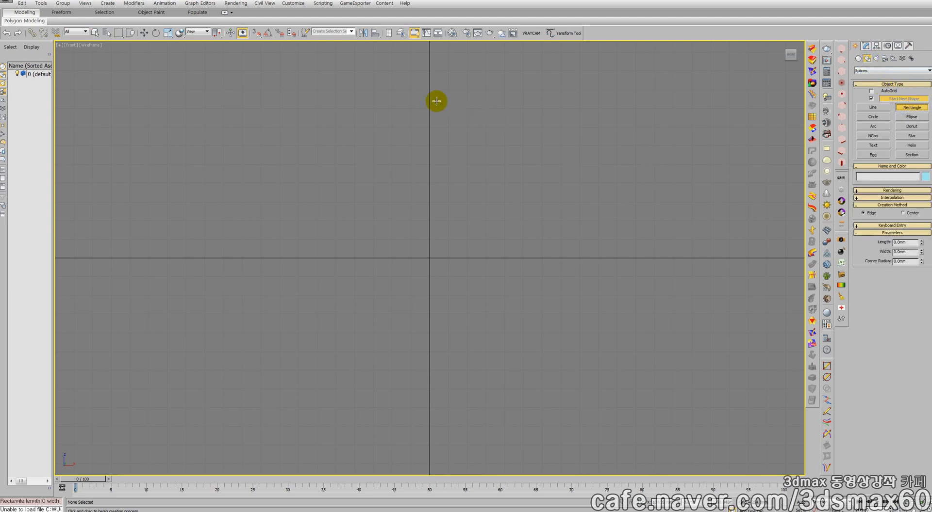
drag(443, 108, 569, 252)
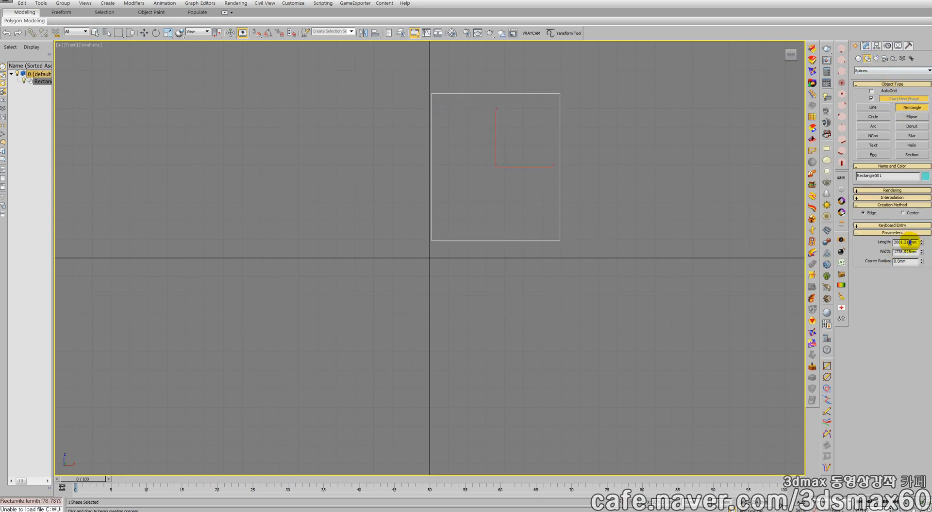
text(4000)
key(Tab)
text(4000)
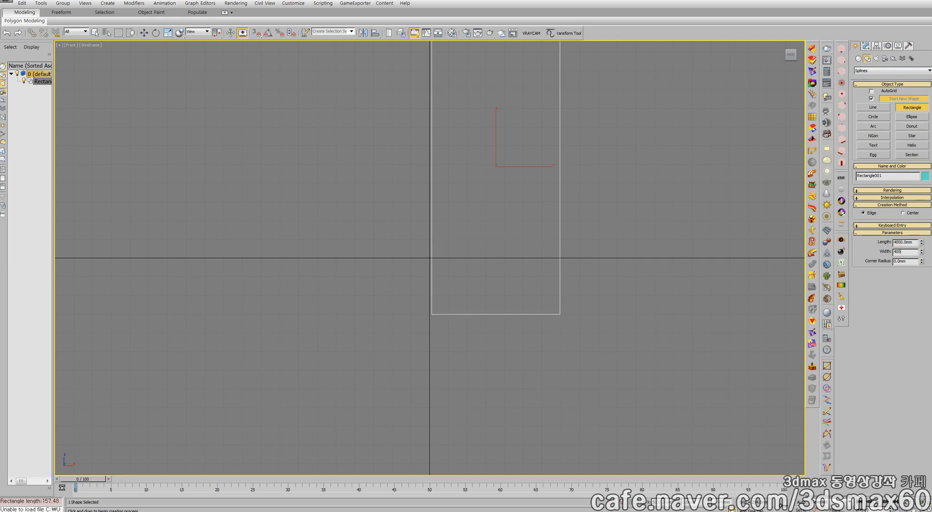
key(Tab)
scroll(443, 245, down, 4)
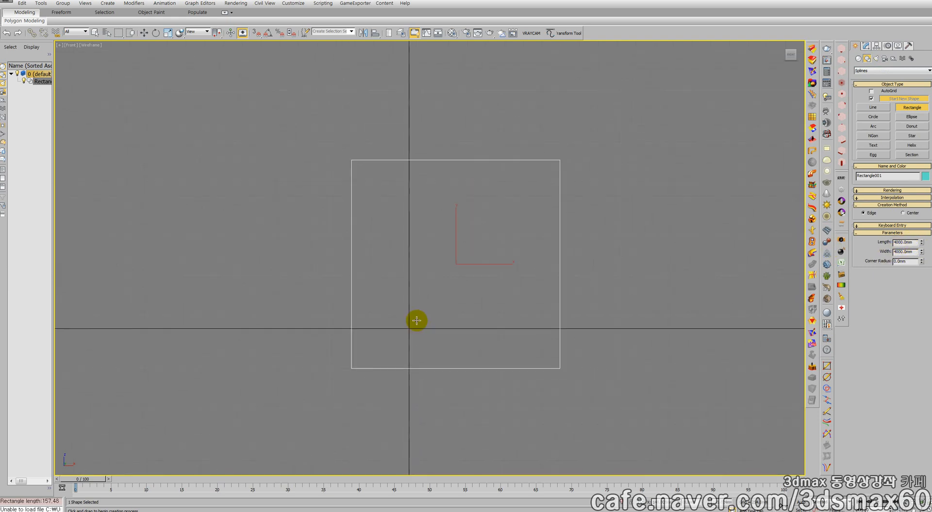
Move the rectangle so that its lower-left corner sits on the world origin.
right_click(425, 306)
right_click(435, 305)
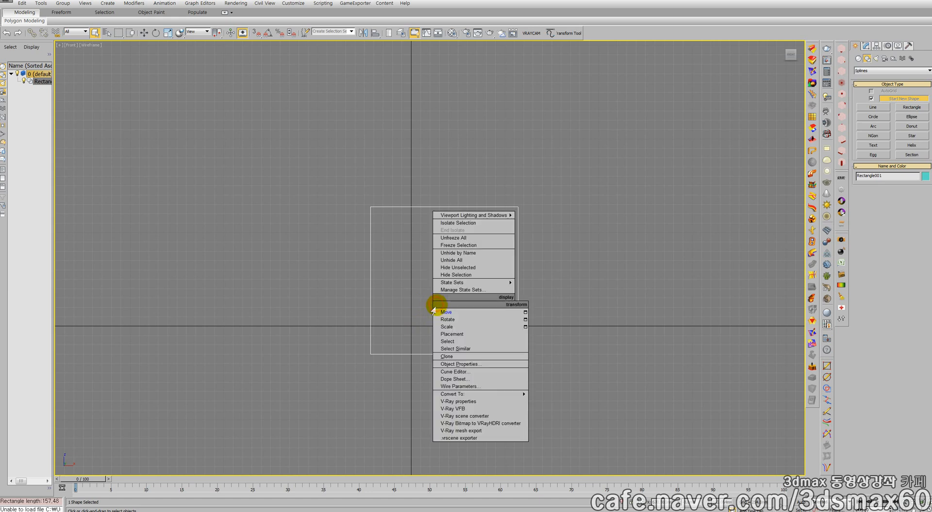
click(443, 313)
drag(451, 276, 497, 235)
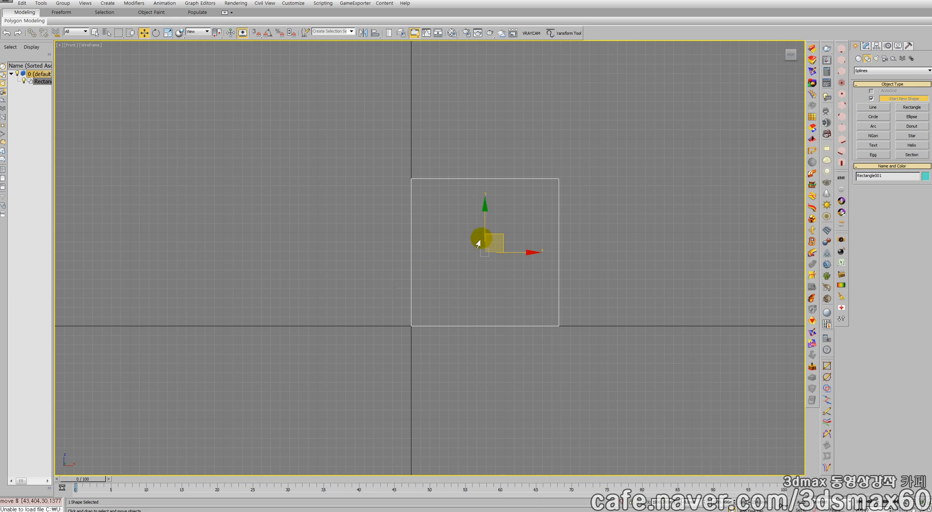
scroll(530, 216, up, 4)
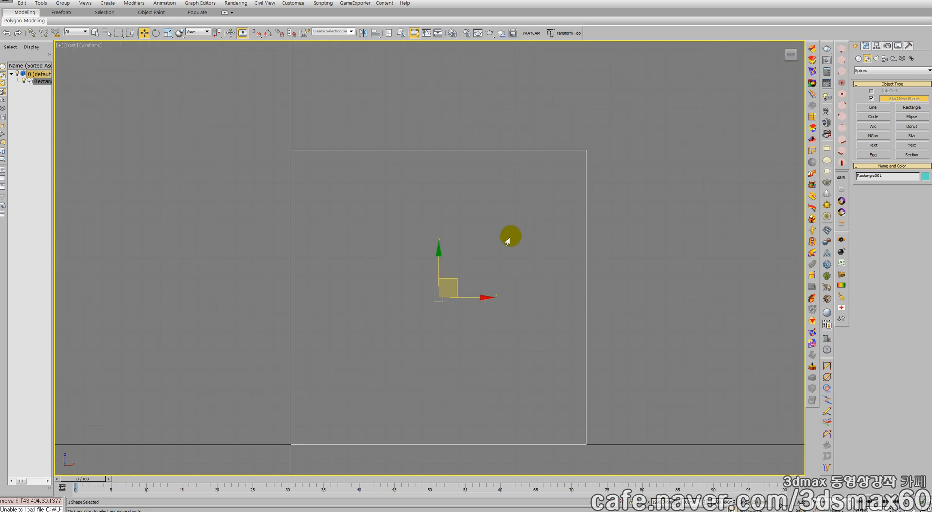
middle_drag(507, 235, 532, 194)
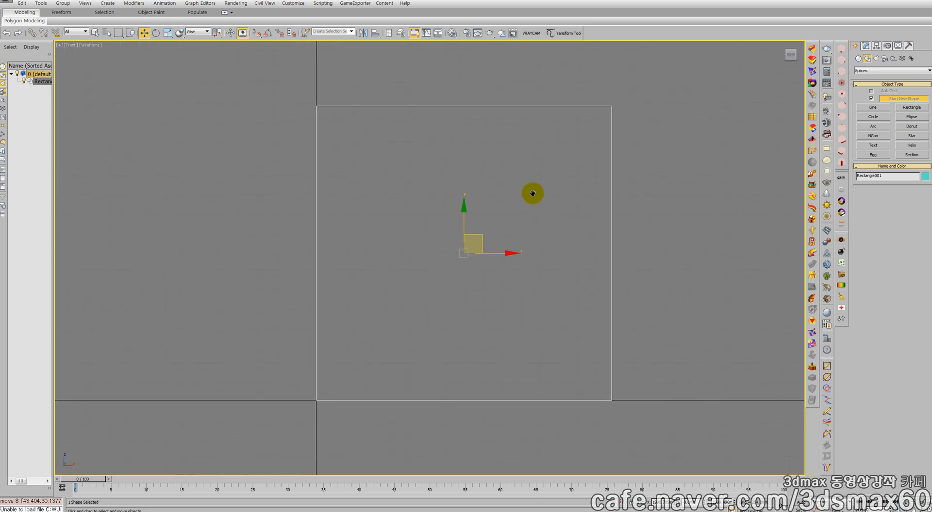
Place a text spline reading "0,0" beside the rectangle's upper-left corner and set its size to 300 mm.
click(912, 107)
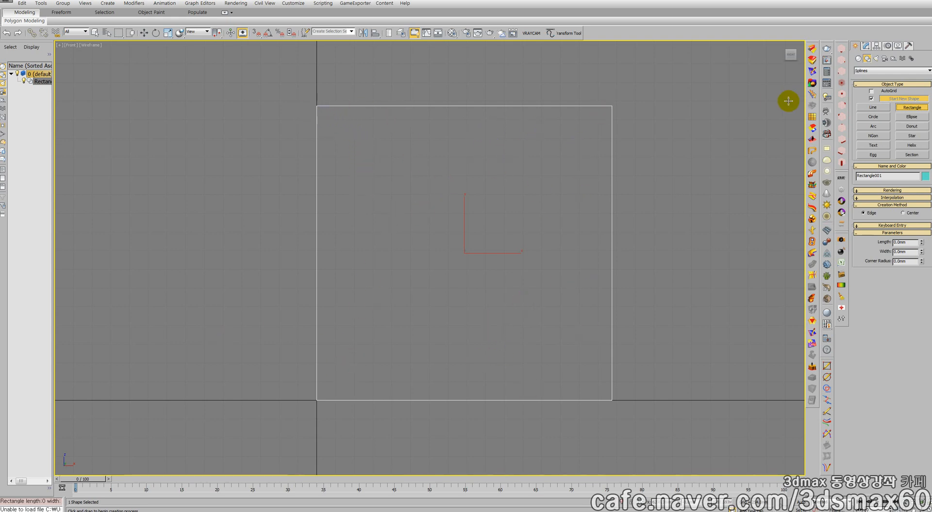
click(873, 145)
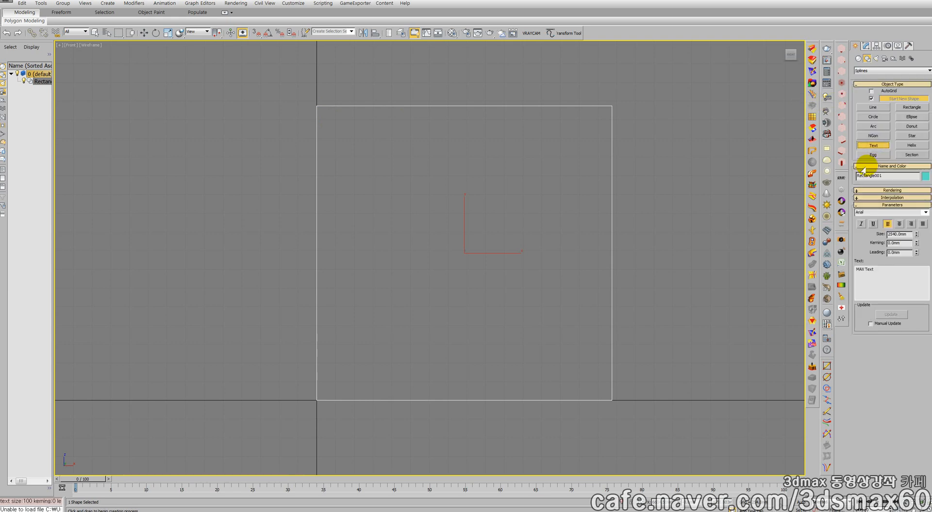
drag(883, 273, 804, 268)
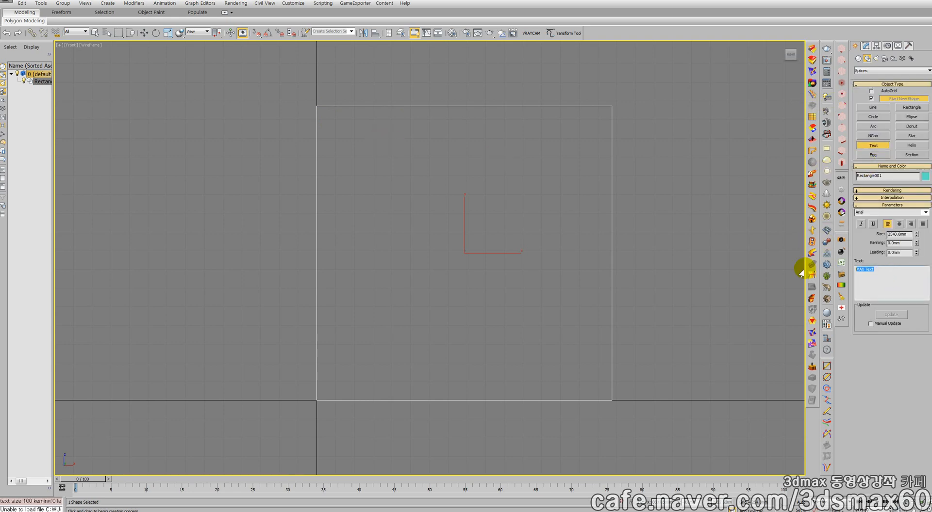
text(0,0)
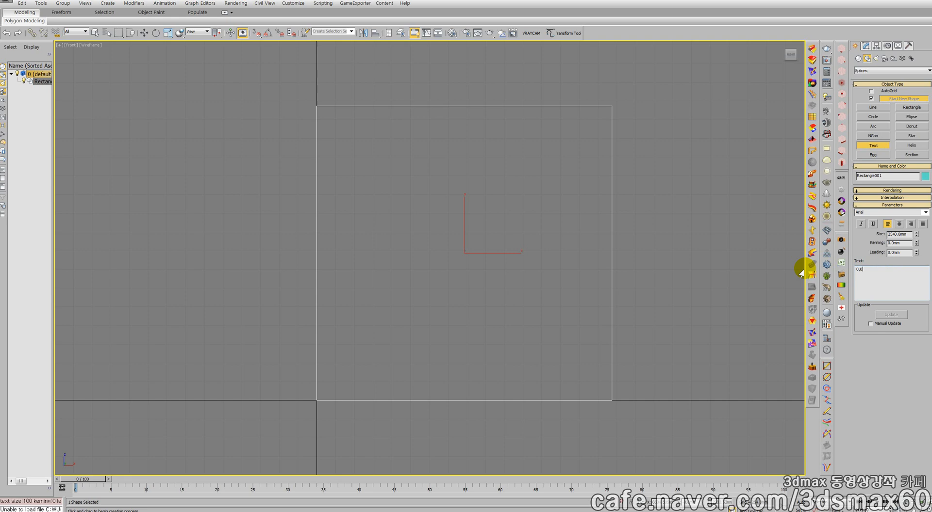
double_click(898, 233)
text(10)
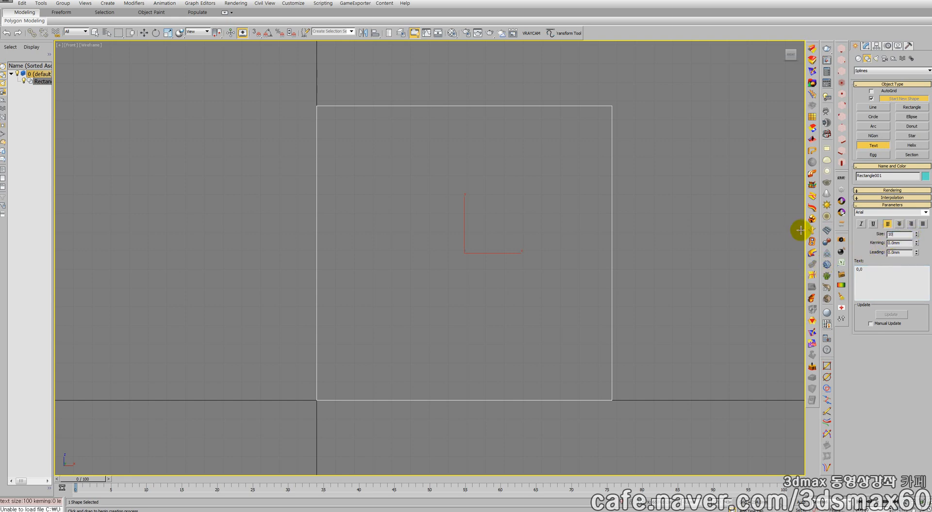
text(0)
drag(274, 102, 294, 106)
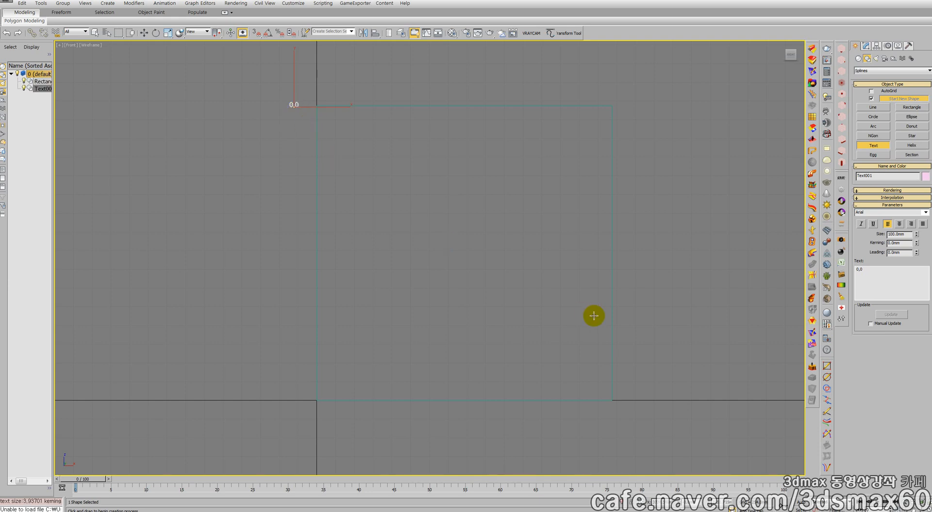
double_click(899, 234)
text(300)
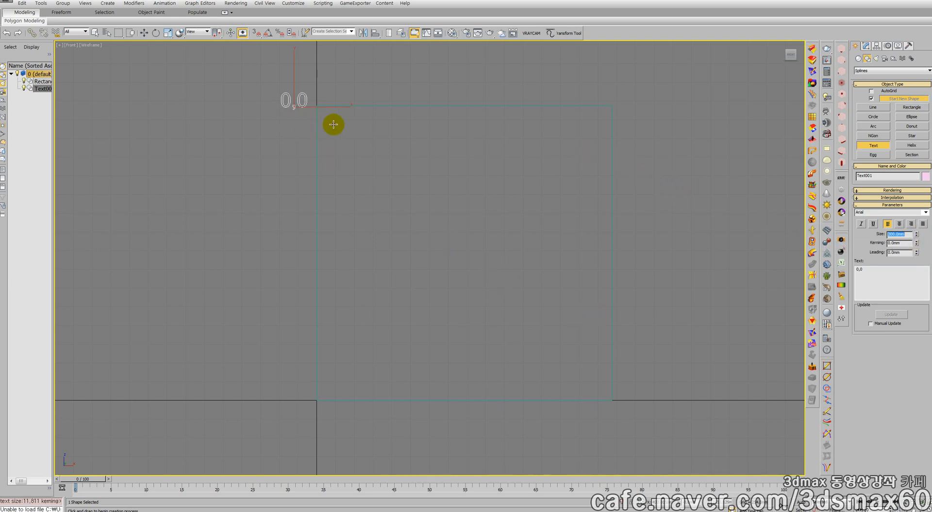
Clone the "0,0" text as one copy beside the rectangle's lower-right corner.
text(w)
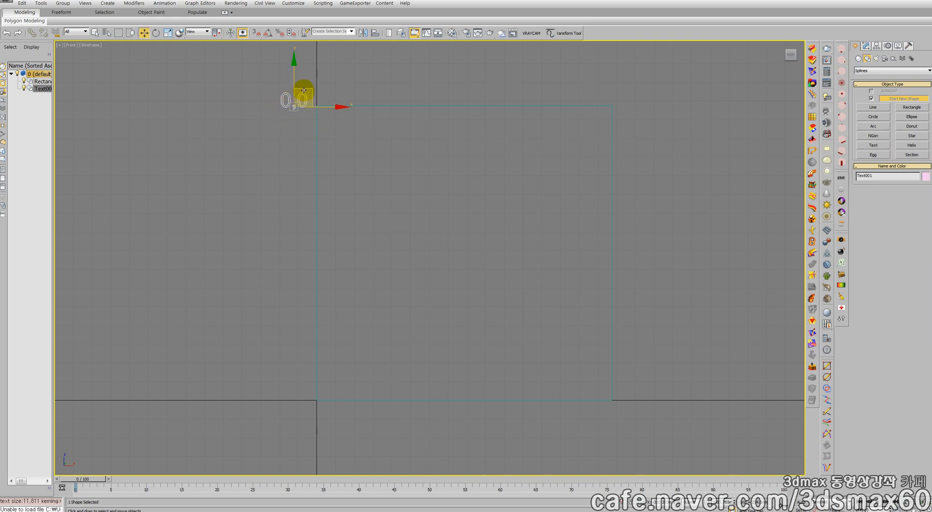
mouse_move(304, 90)
shift+mouse_down()
mouse_move(632, 329)
mouse_move(649, 377)
mouse_move(642, 392)
shift+mouse_up()
click(465, 293)
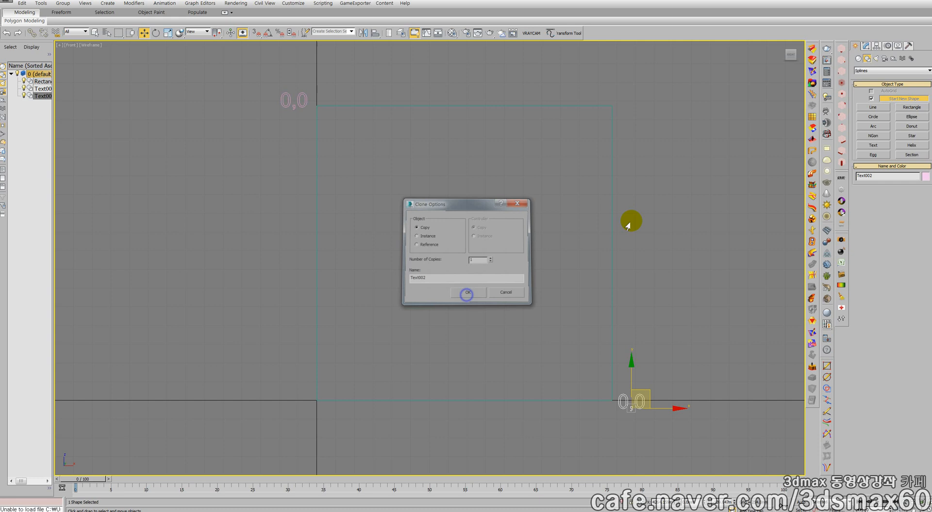
Change the text of the copied label beside the square's lower-right corner to "4000,4000".
click(866, 45)
double_click(874, 253)
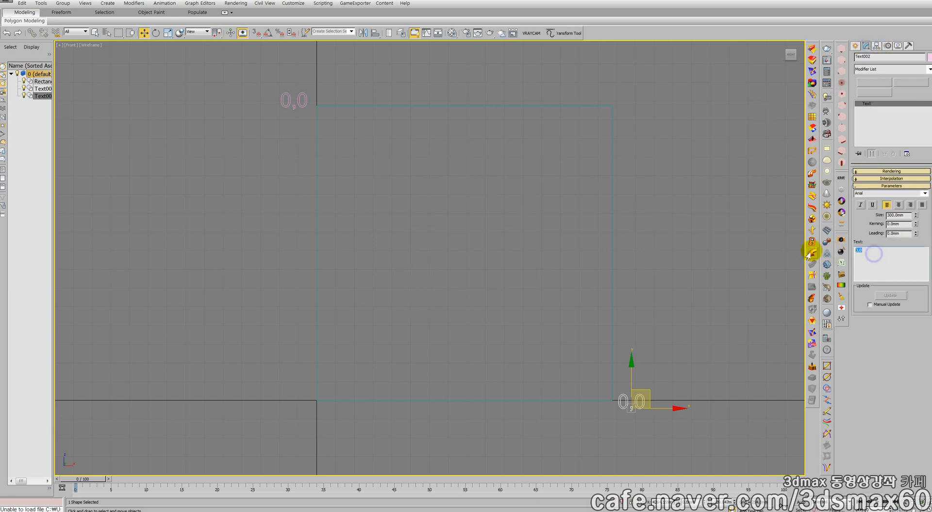
text(4000)
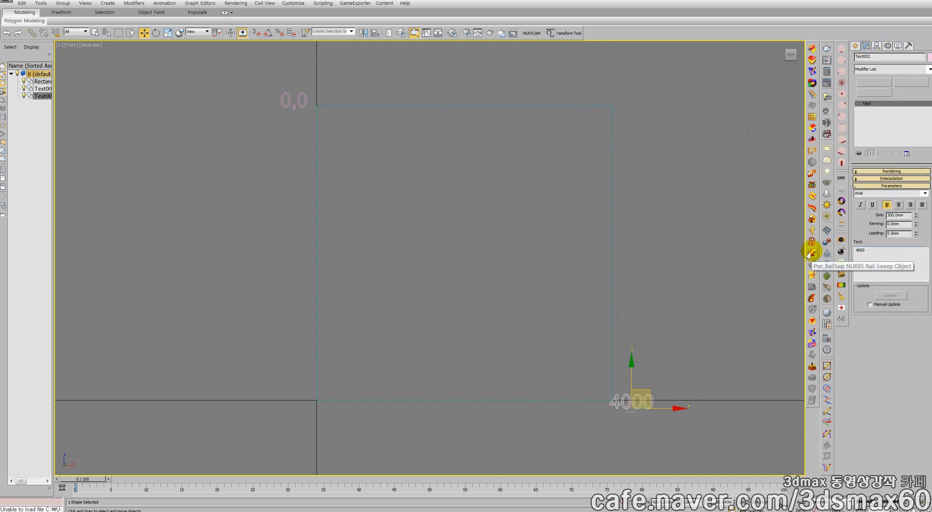
text(,4000)
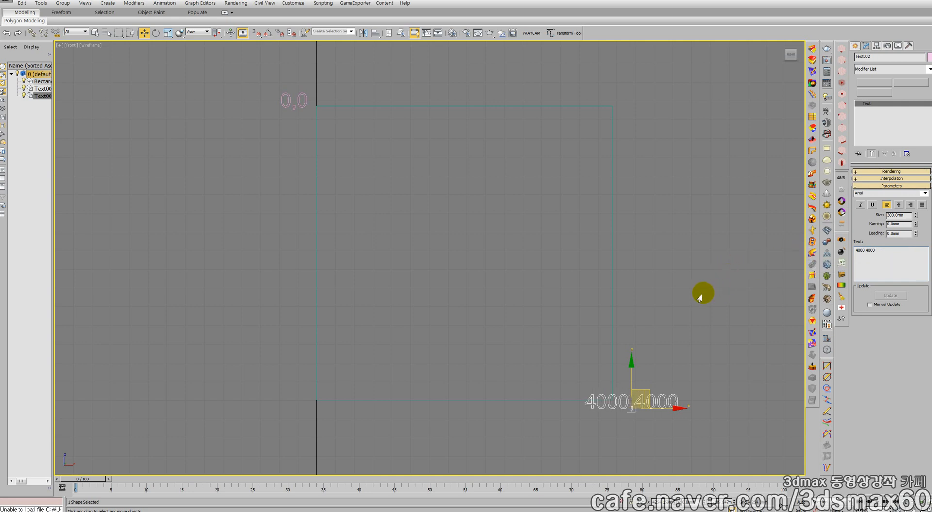
Draw three rectangles about 2000 mm wide over the square's upper-left, upper-right and lower-left quarters.
click(854, 45)
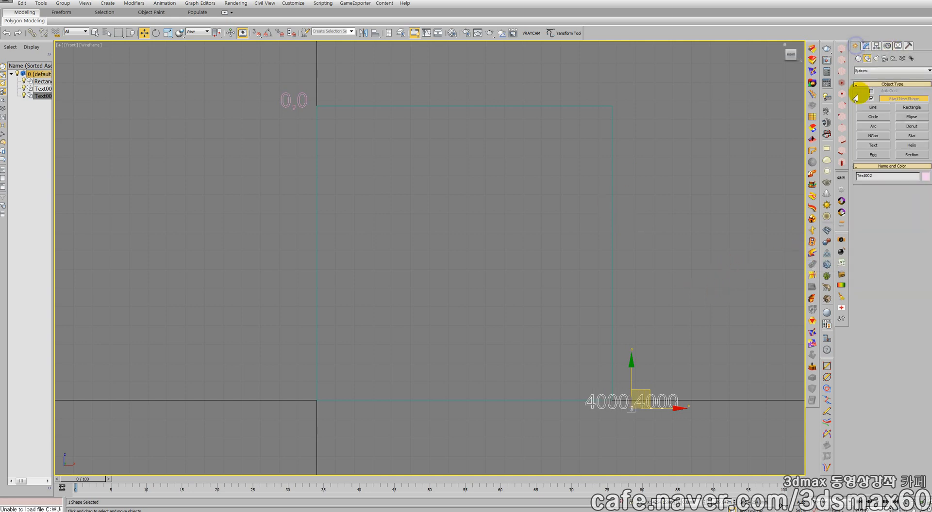
click(907, 107)
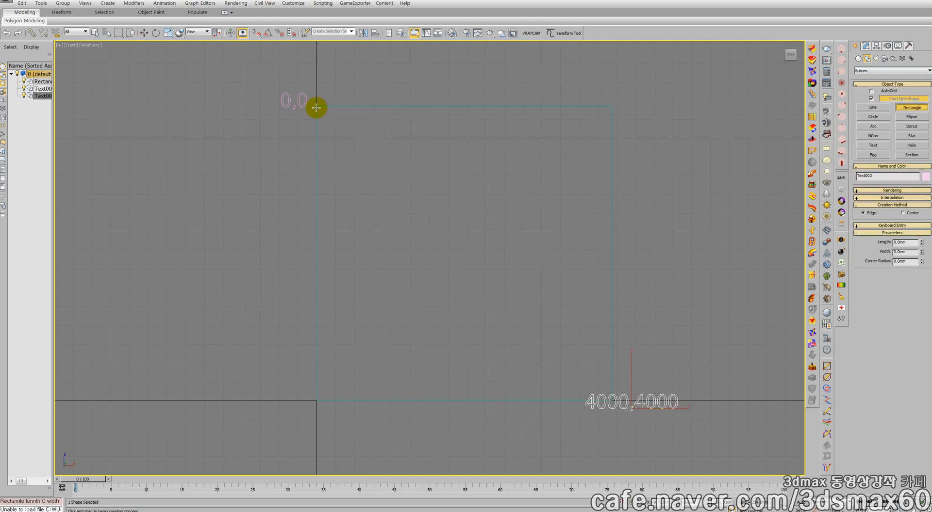
drag(316, 106, 465, 239)
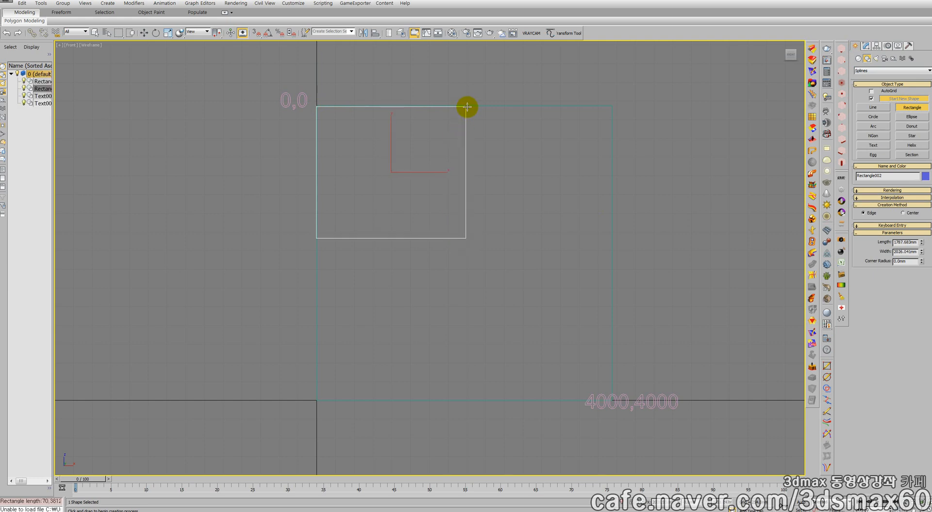
drag(465, 107, 612, 235)
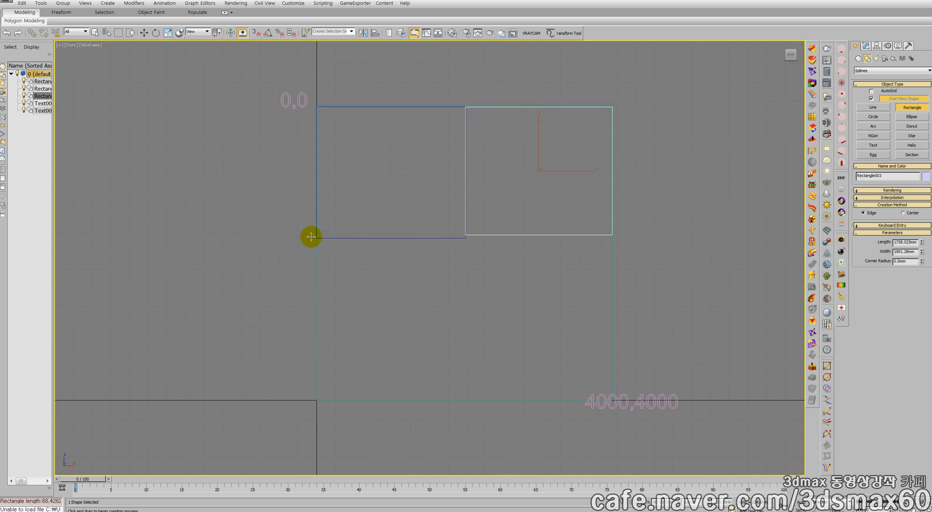
drag(316, 238, 470, 400)
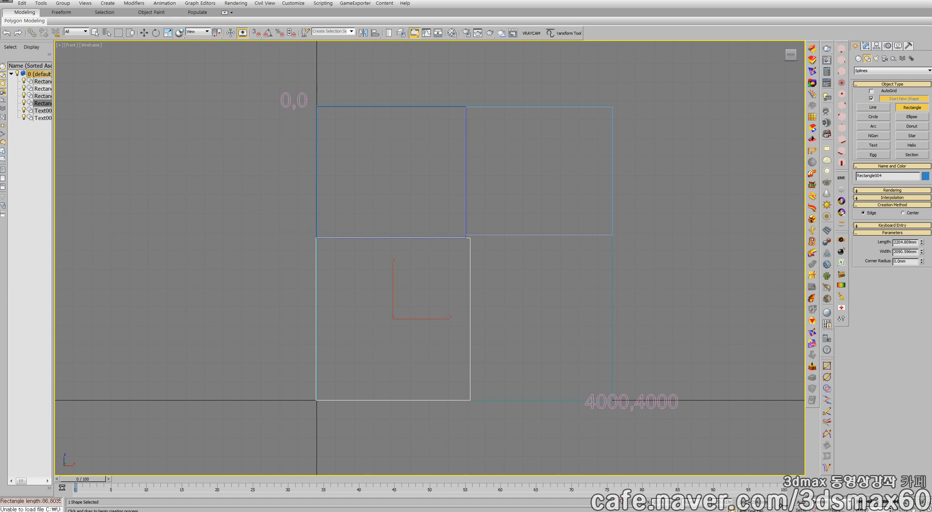
Switch to WordPad and write "4000 4000", "0,0", "2000,0", "0,2000" and "2000,2000" on separate lines.
drag(1, 208, 413, 75)
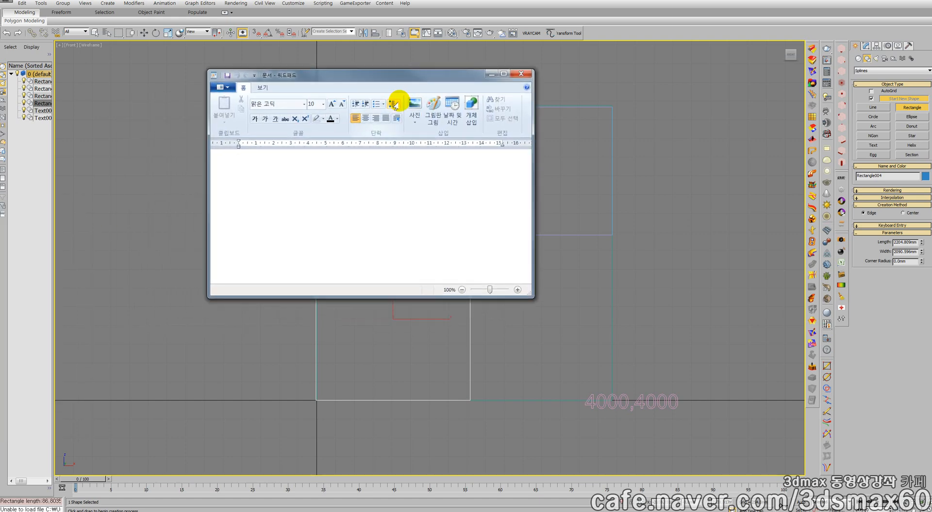
text(4000 4)
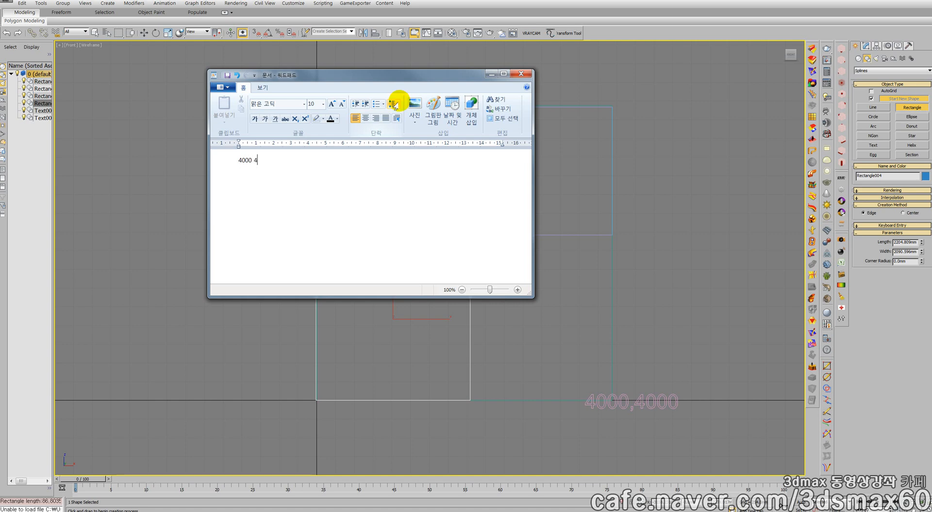
text(000)
key(Return)
text(2000 2000)
text(2000,0)
text(2000)
key(Return)
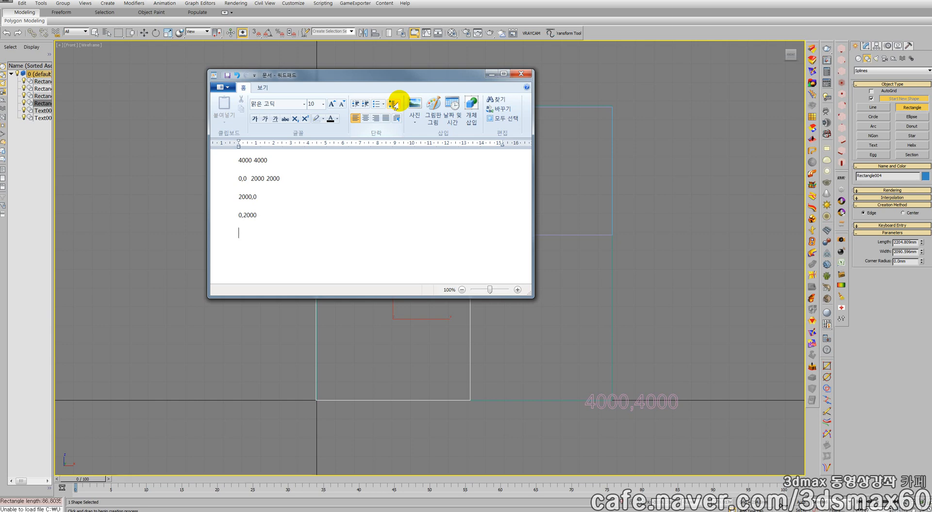
text(2000,2000)
drag(282, 179, 250, 179)
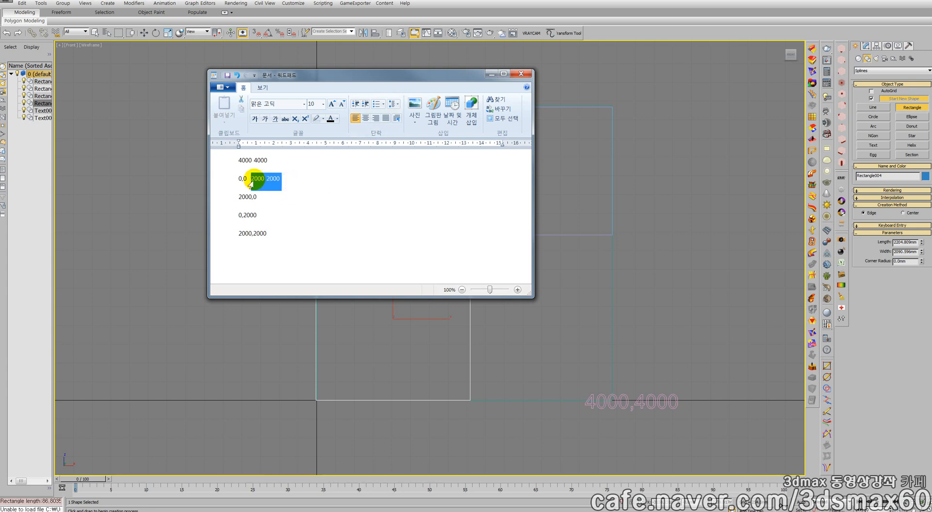
key(Delete)
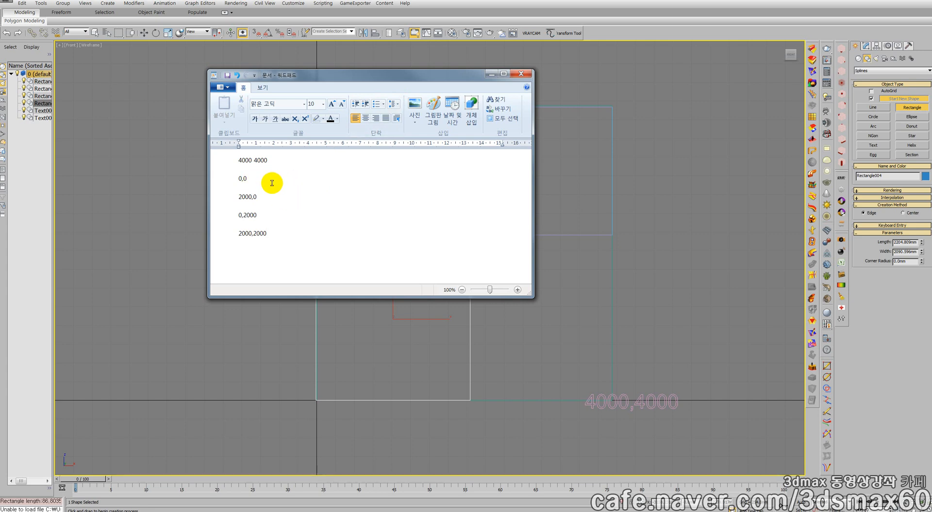
Set the four coordinate lines to font size 36, enlarge the WordPad window and move it out of the way.
drag(269, 233, 210, 181)
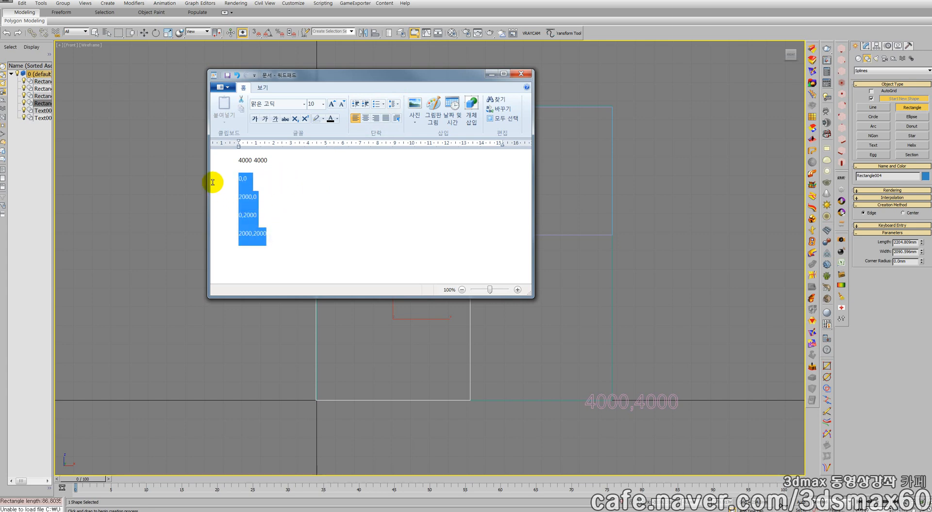
click(322, 104)
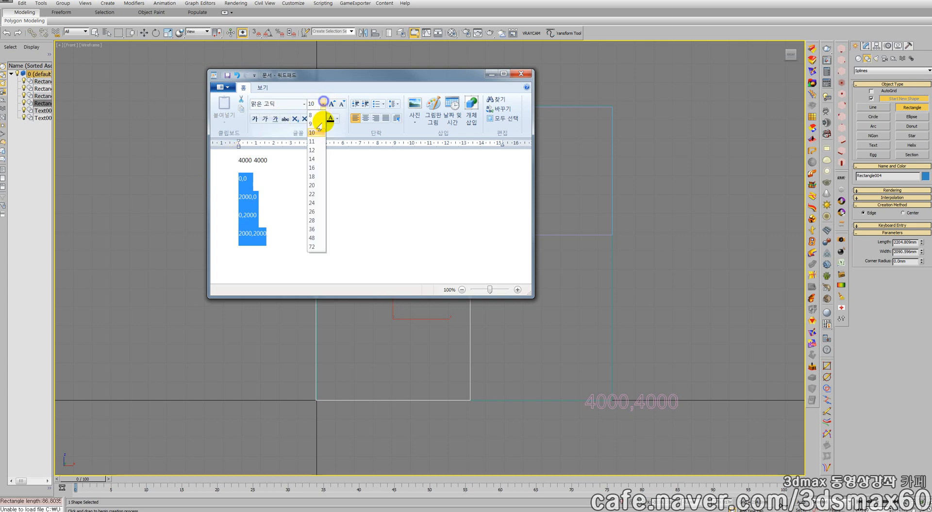
click(313, 224)
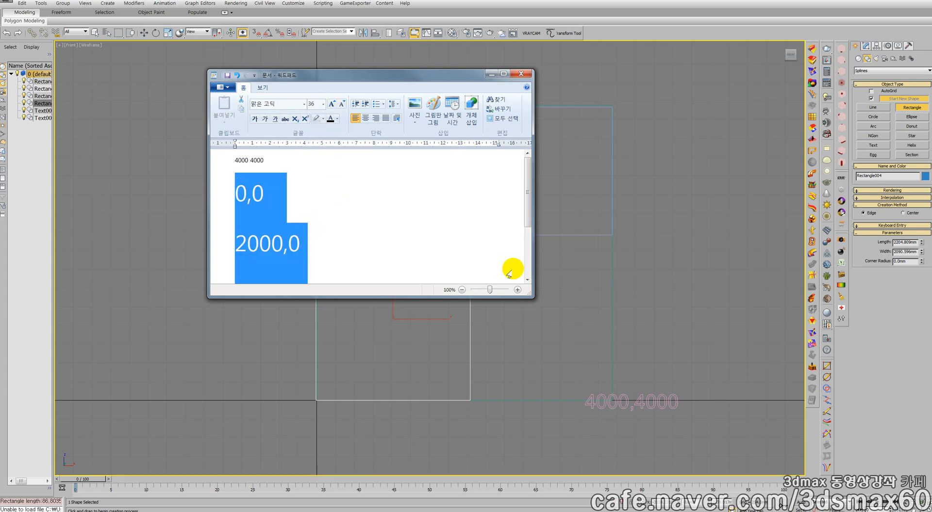
drag(532, 297, 639, 453)
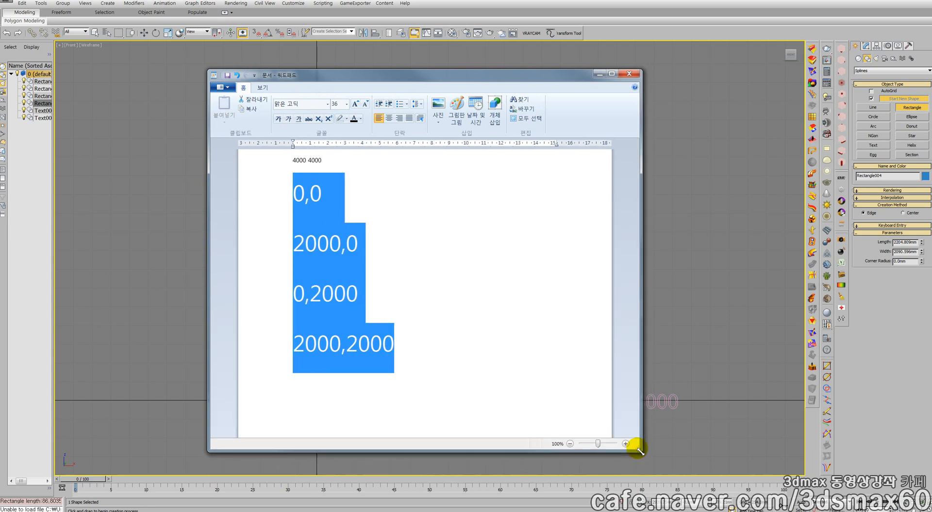
click(339, 162)
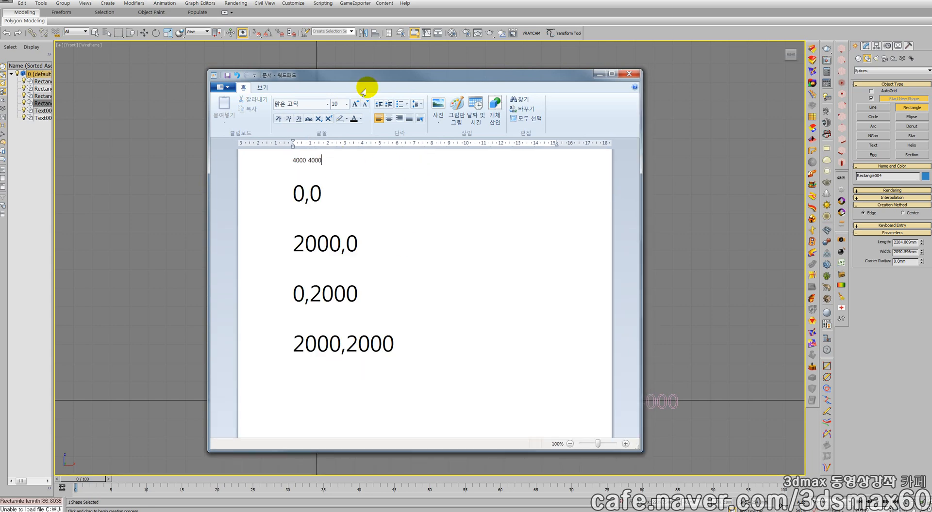
drag(371, 78, 0, 81)
Finish rectangle creation in 3ds Max and start a new scene, saving the changes to the diagram scene.
right_click(333, 271)
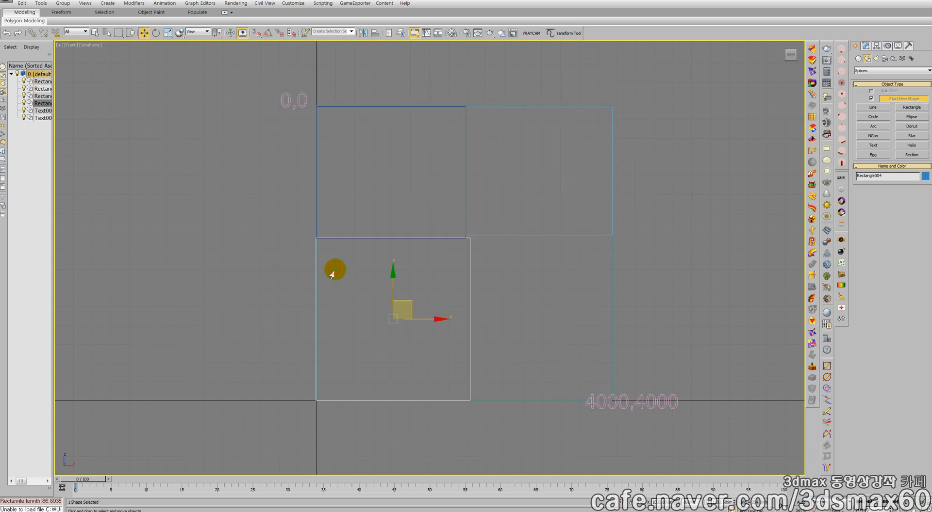
key(ctrl+n)
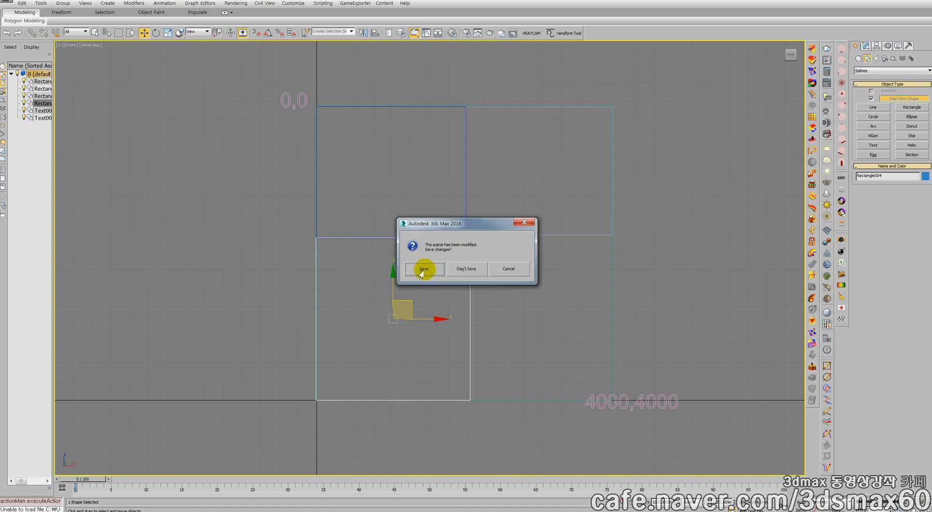
click(428, 270)
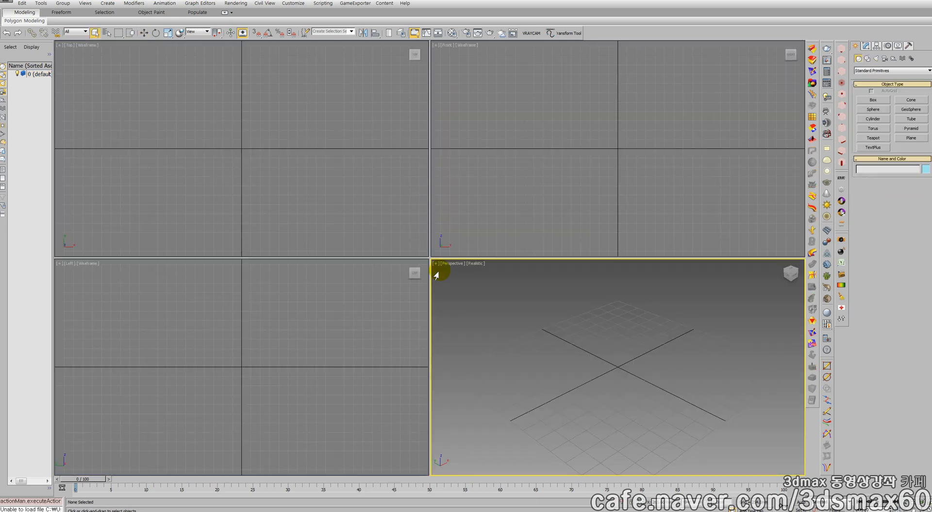
Create a teapot with a radius of about 987 mm at the world origin in the maximized Perspective view.
key(alt+w)
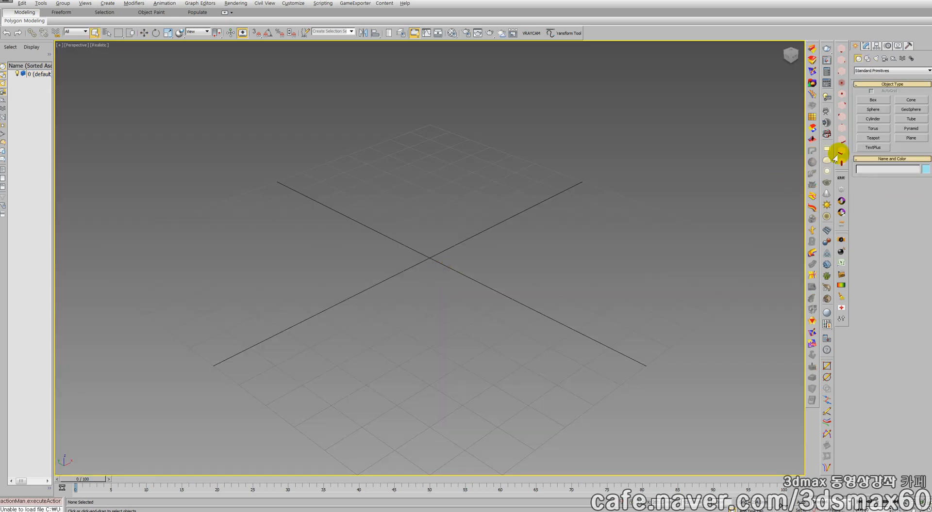
click(871, 139)
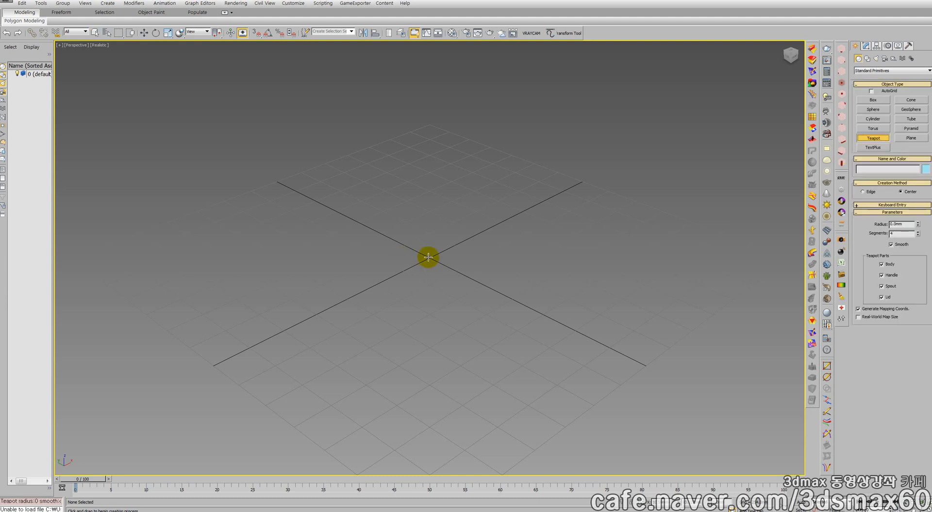
drag(430, 259, 427, 345)
middle_drag(432, 237, 437, 275)
scroll(408, 293, down, 3)
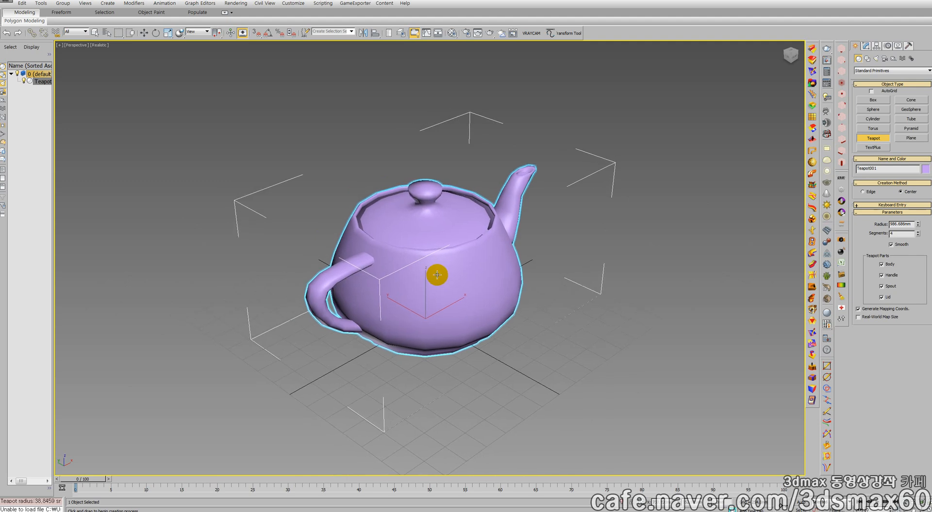
Set the render output size to 2000 wide by 2000 high in Render Setup.
key(F10)
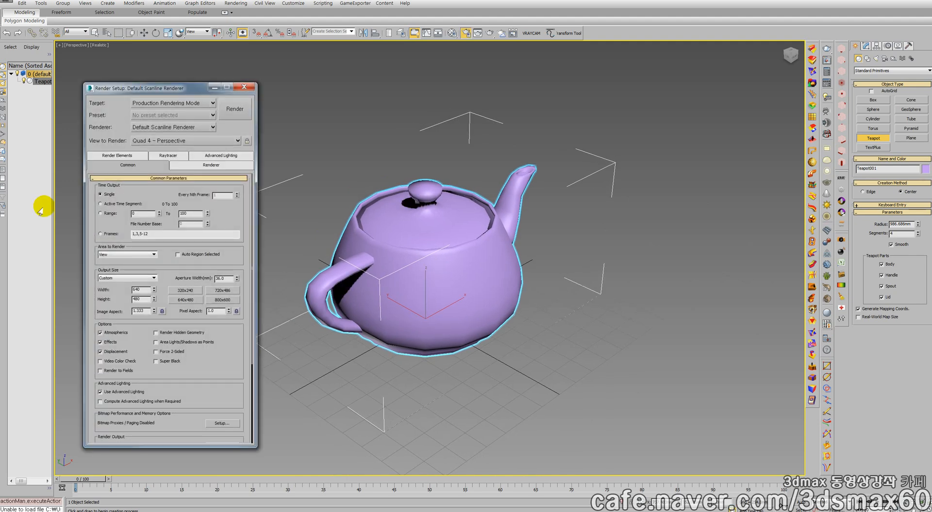
double_click(143, 290)
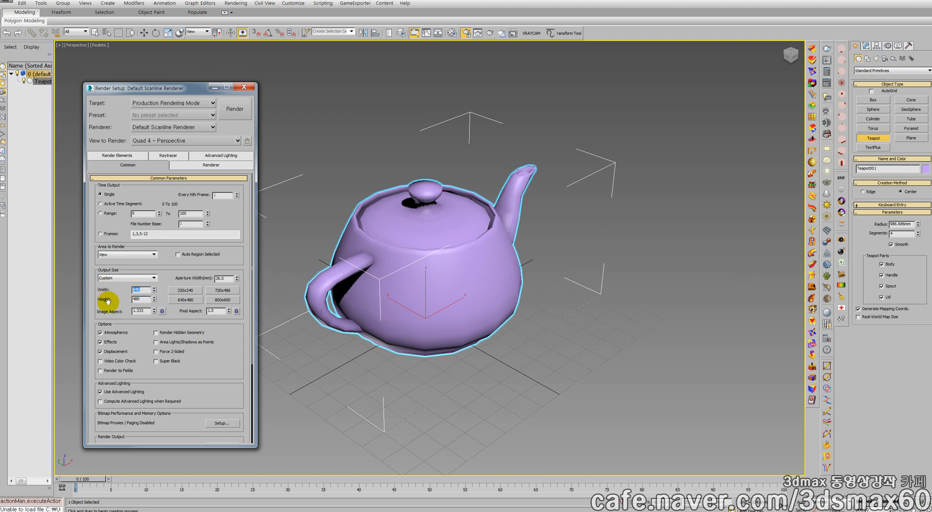
text(2000)
key(Tab)
text(2000)
key(Return)
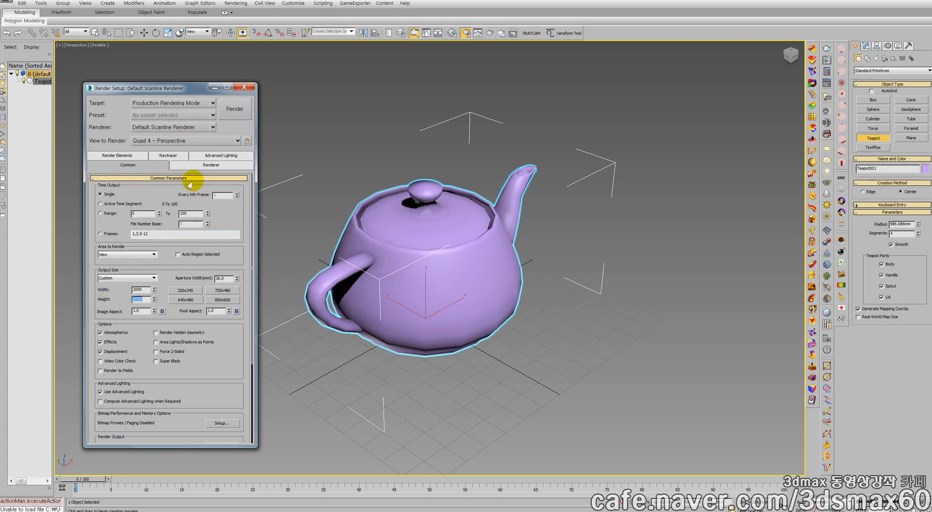
Set the area to render to Blowup and move the blowup region into the render frame's upper-left corner.
click(117, 254)
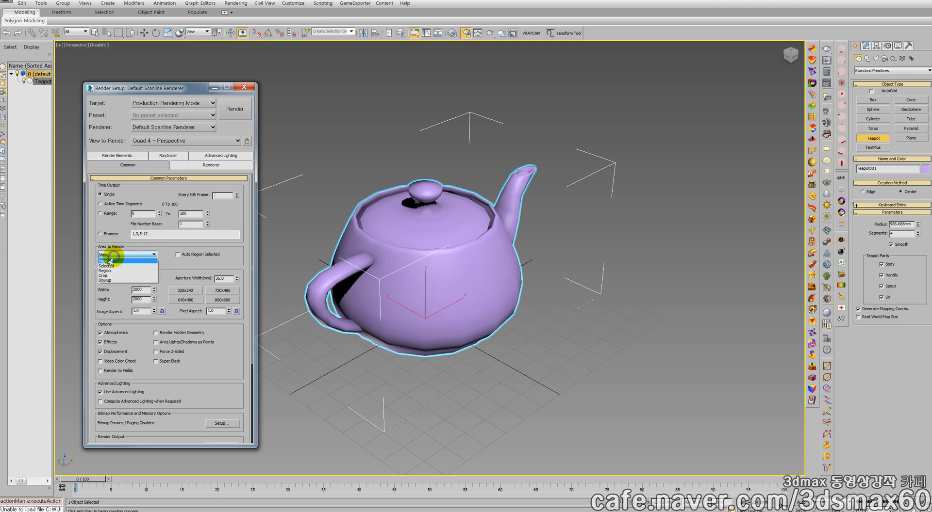
click(110, 280)
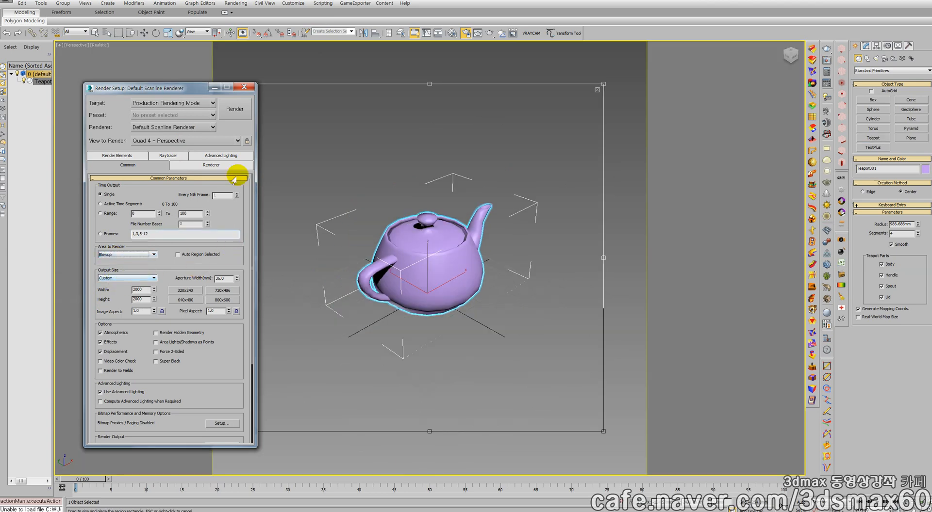
drag(186, 88, 0, 88)
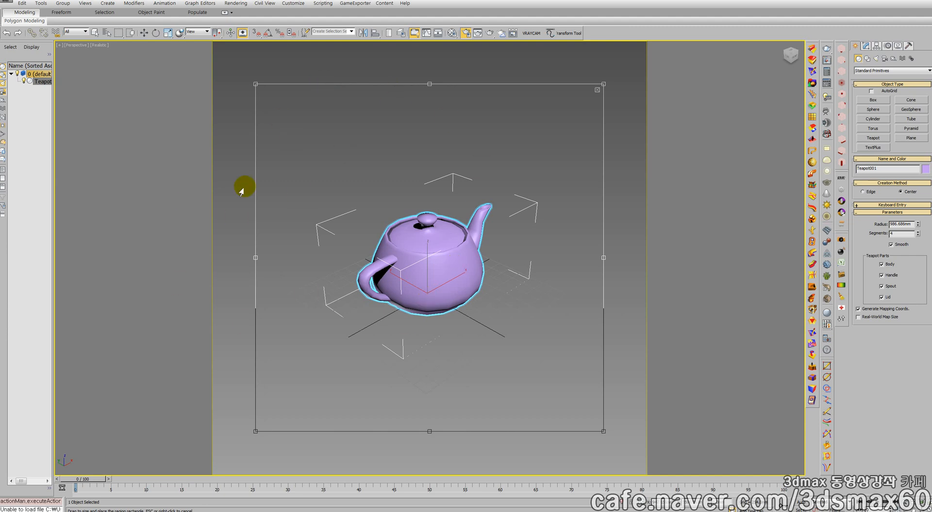
drag(425, 111, 376, 65)
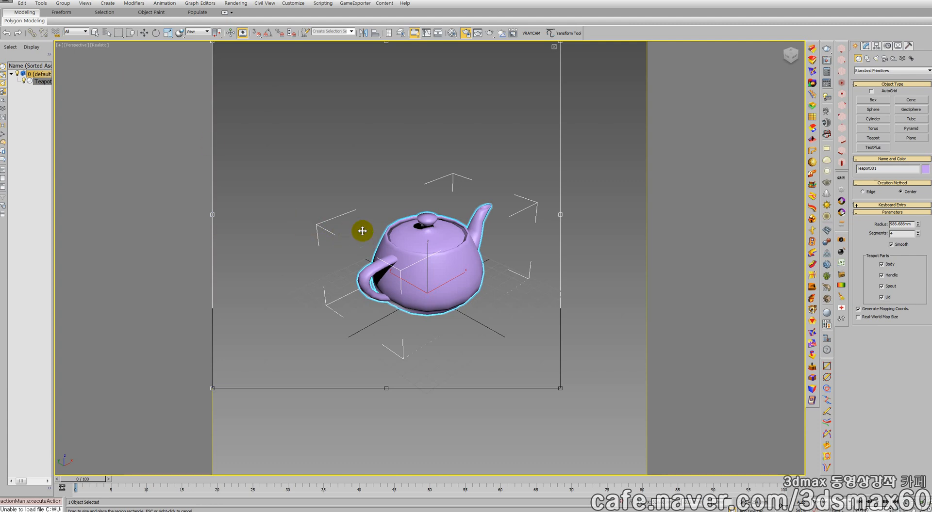
Open the Regions settings in Viewport Configuration for the Perspective view.
click(95, 48)
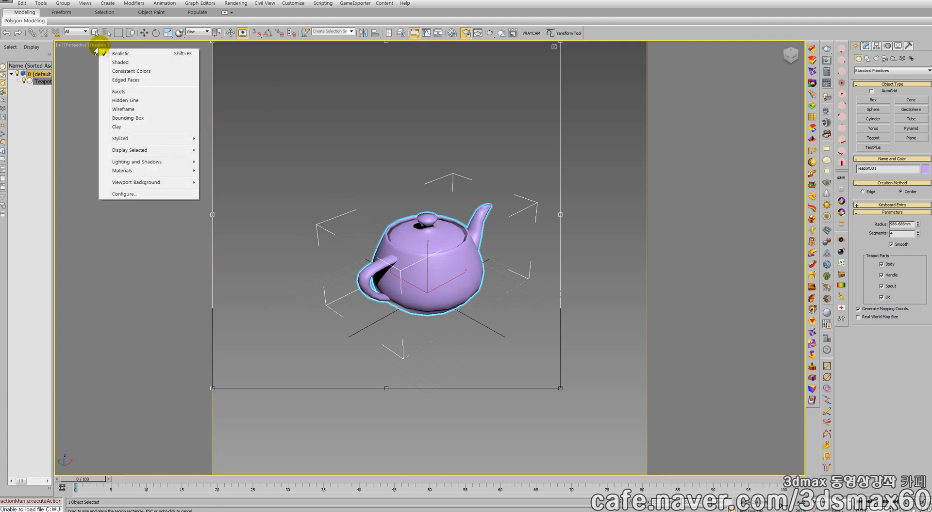
click(126, 194)
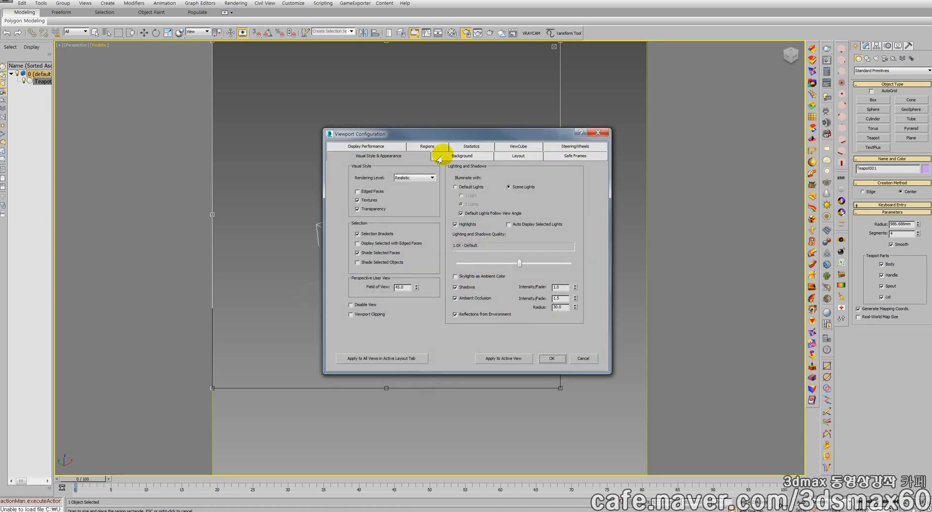
click(427, 147)
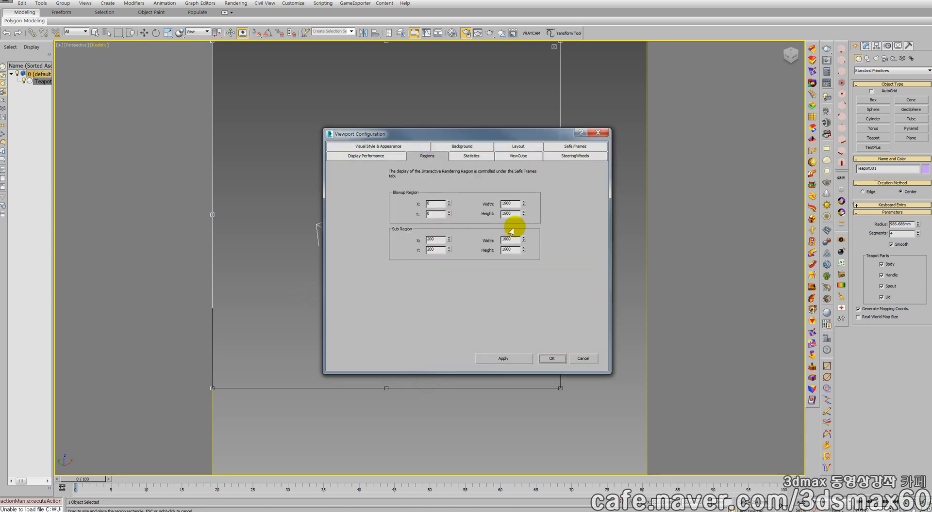
Set the blowup region to 2000 wide by 2000 high at X 0, Y 0 and apply it.
double_click(432, 214)
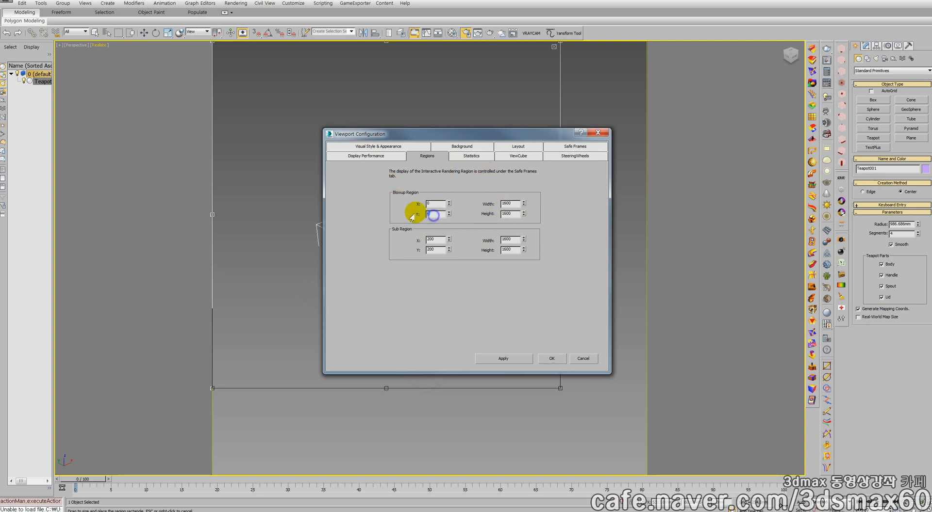
double_click(515, 204)
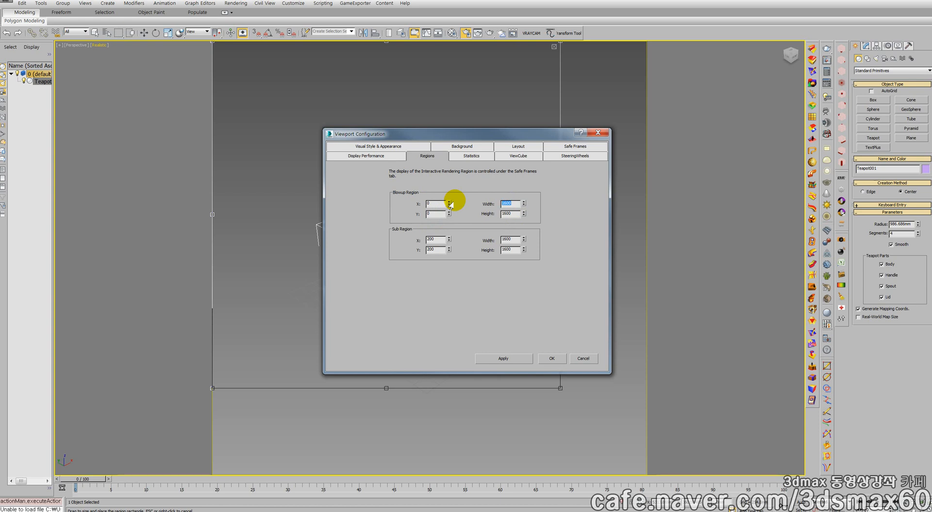
text(2000)
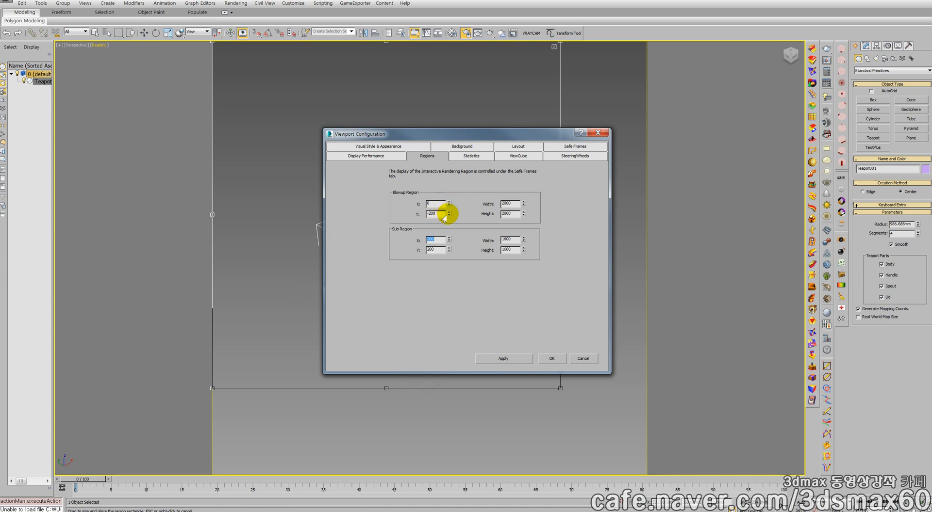
click(507, 358)
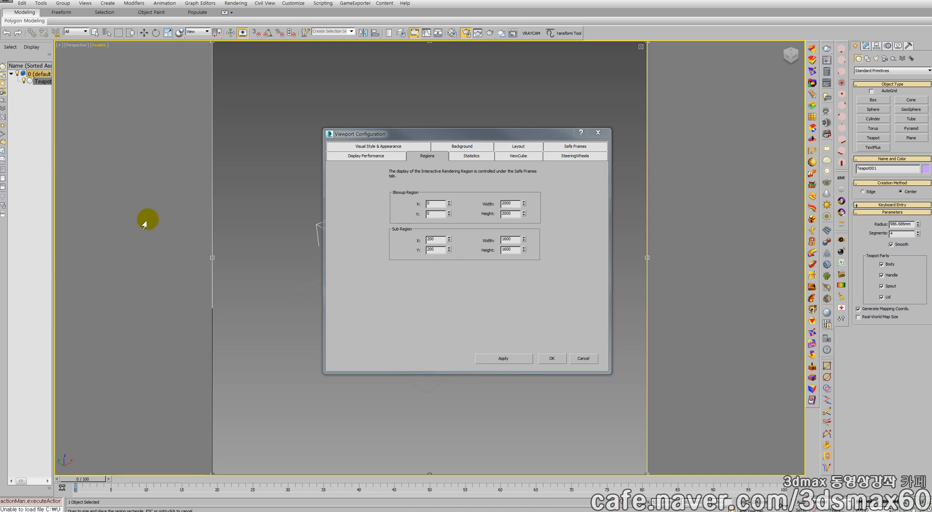
Set the blowup region to 1000 wide by 1000 high at X 0, Y 0, apply it and close Viewport Configuration.
double_click(507, 203)
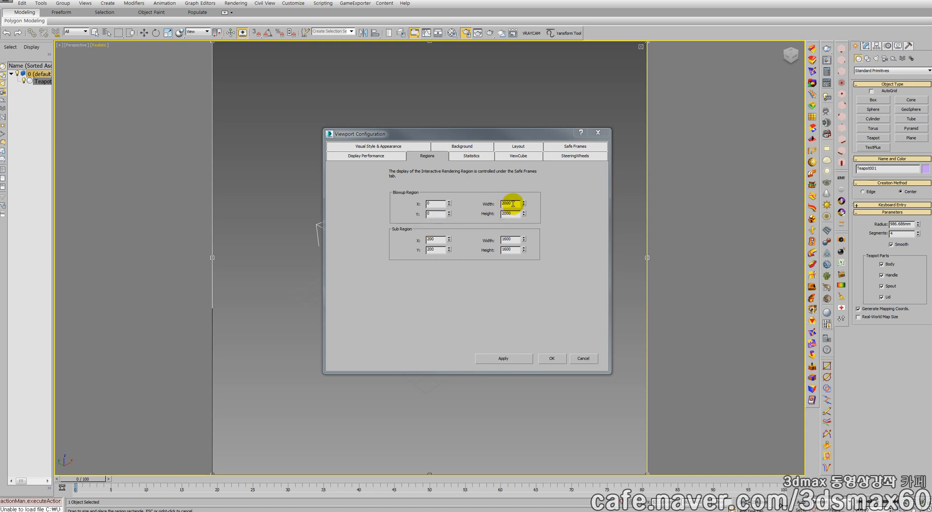
text(1000)
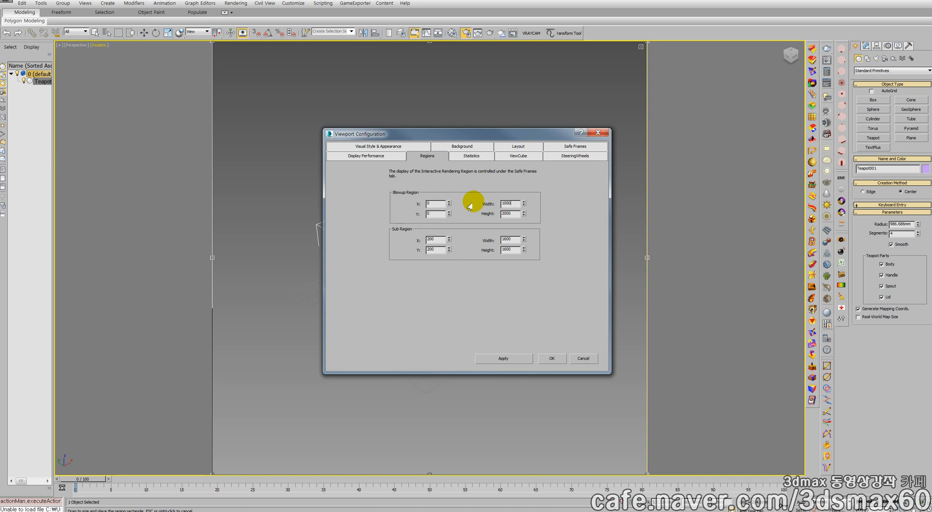
key(Tab)
text(1000)
key(Tab)
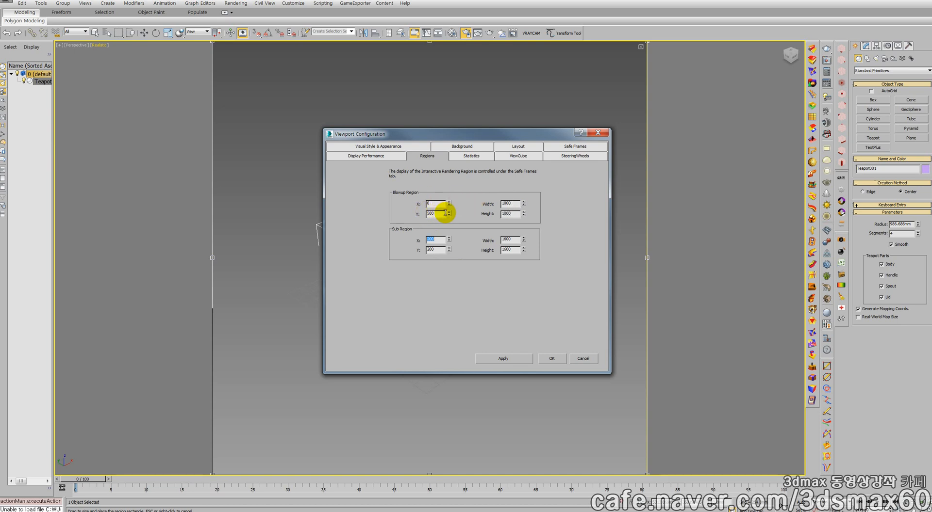
click(509, 360)
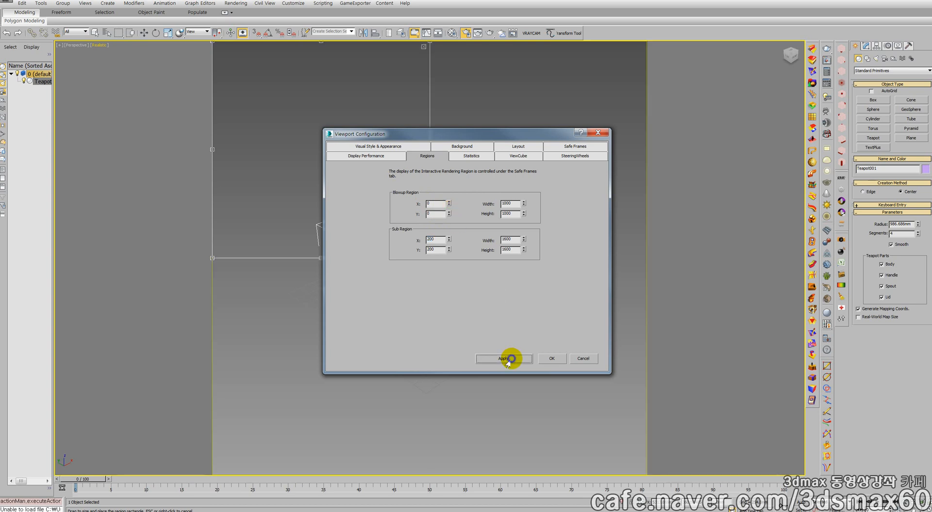
drag(443, 134, 665, 134)
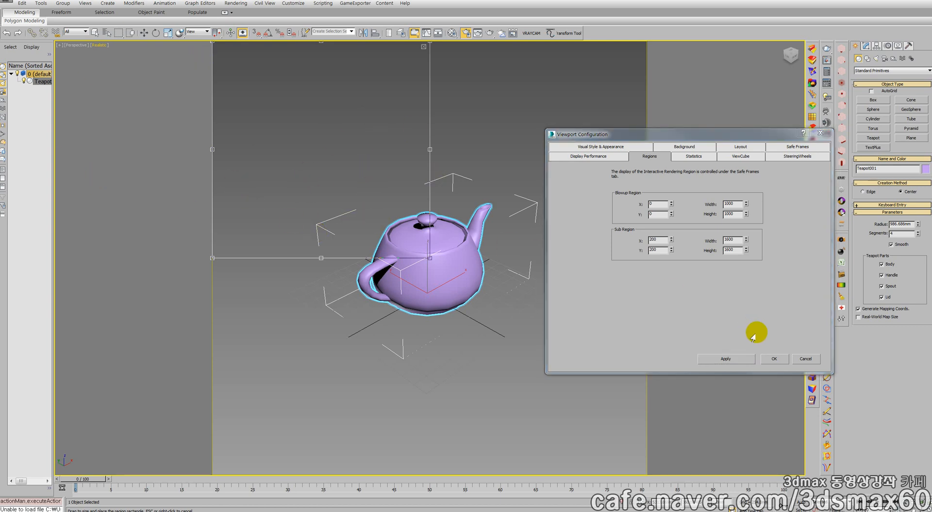
click(771, 361)
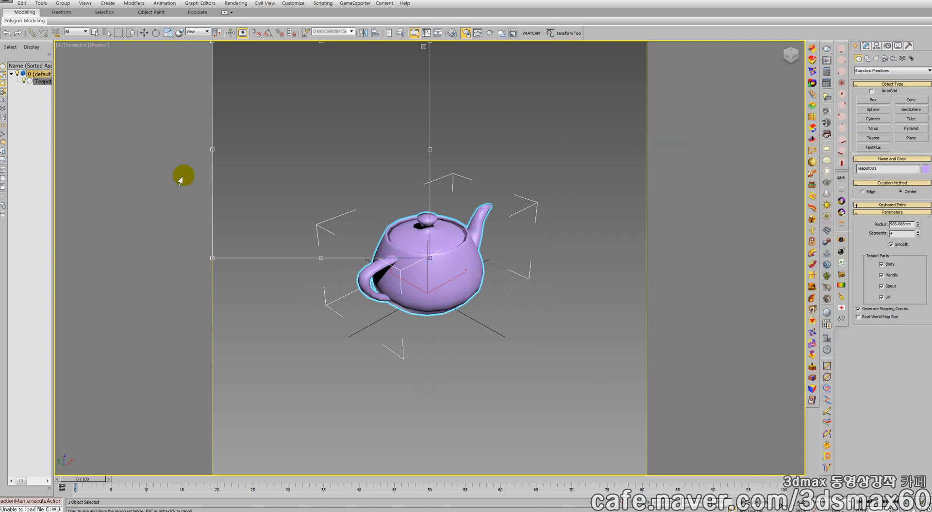
Render the upper-left blowup quarter from Render Setup at 2000 × 2000 and enlarge the rendered frame window.
drag(0, 70, 189, 62)
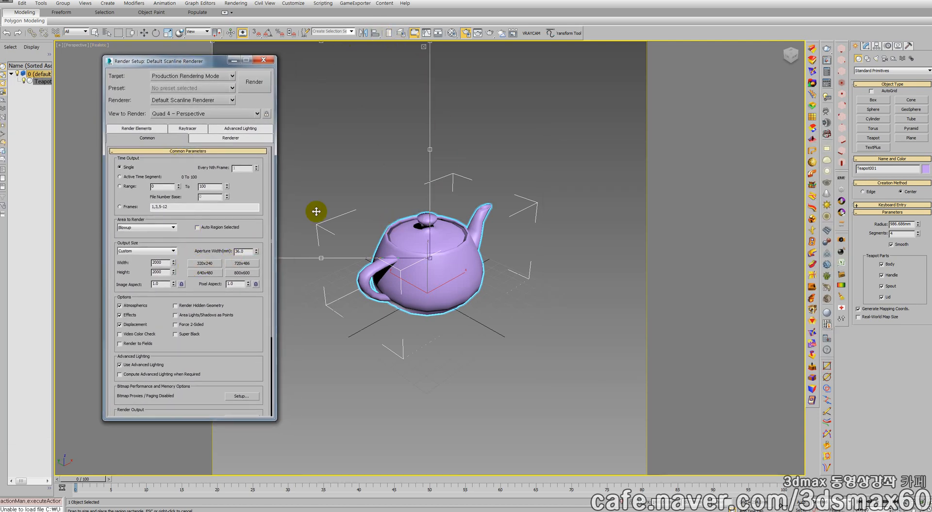
double_click(155, 265)
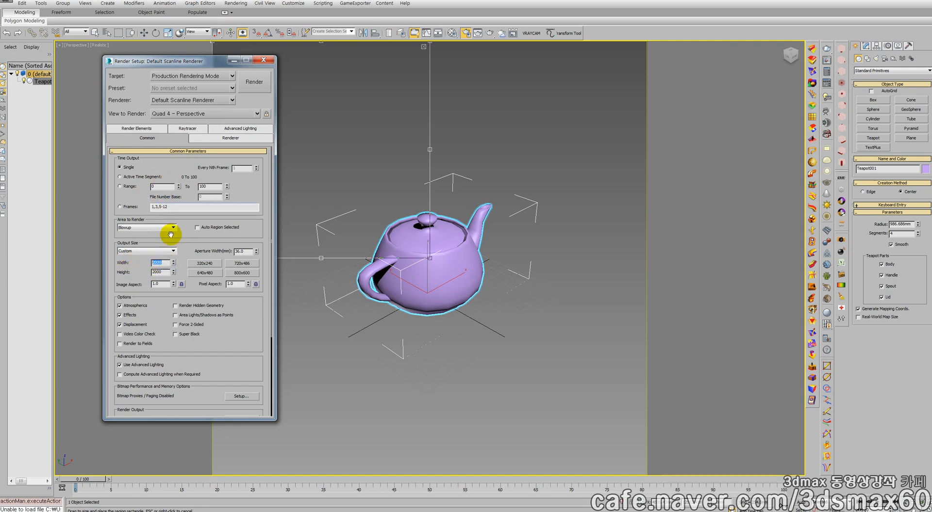
drag(229, 345, 235, 398)
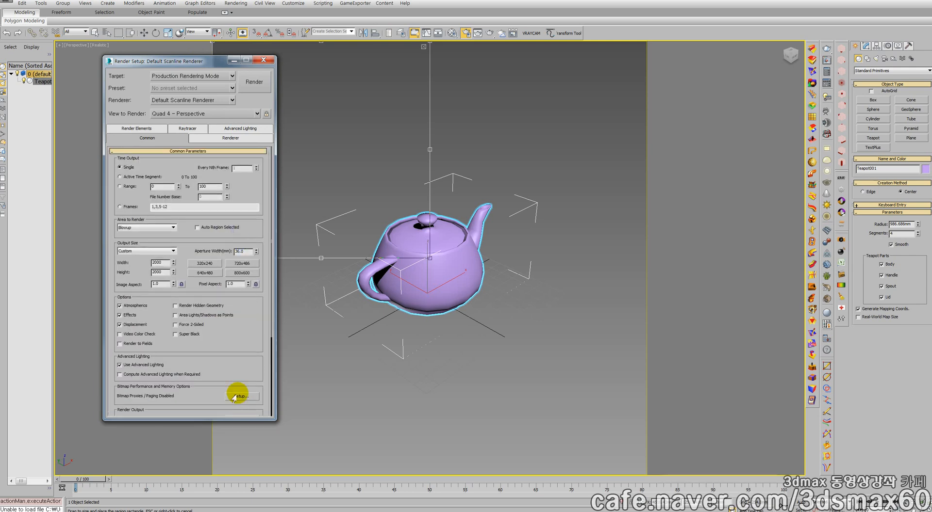
click(252, 82)
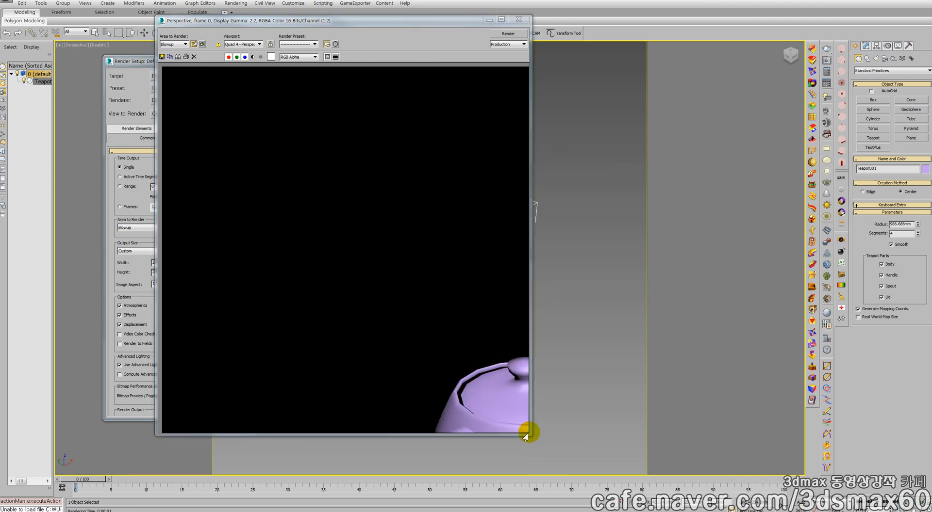
drag(533, 438, 561, 451)
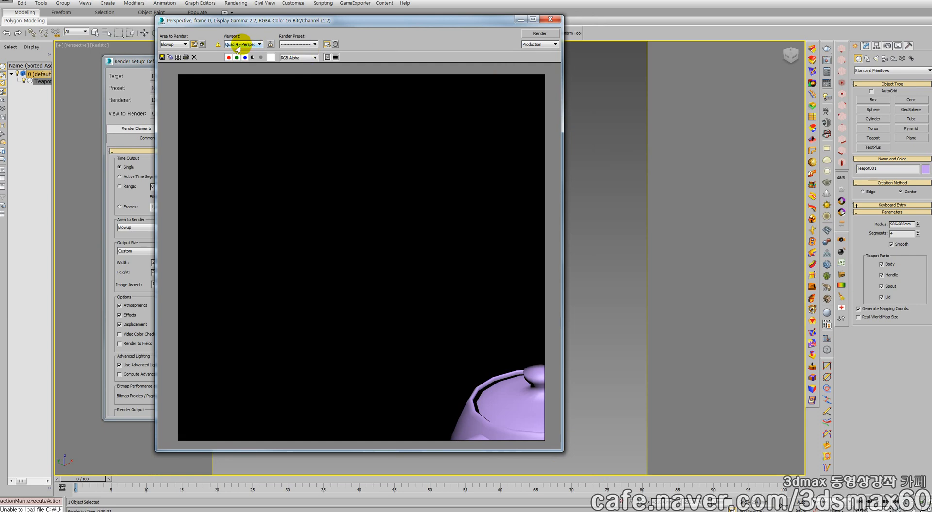
Open the save dialog for the rendered image, dismiss it without saving and close the rendered frame window.
click(162, 58)
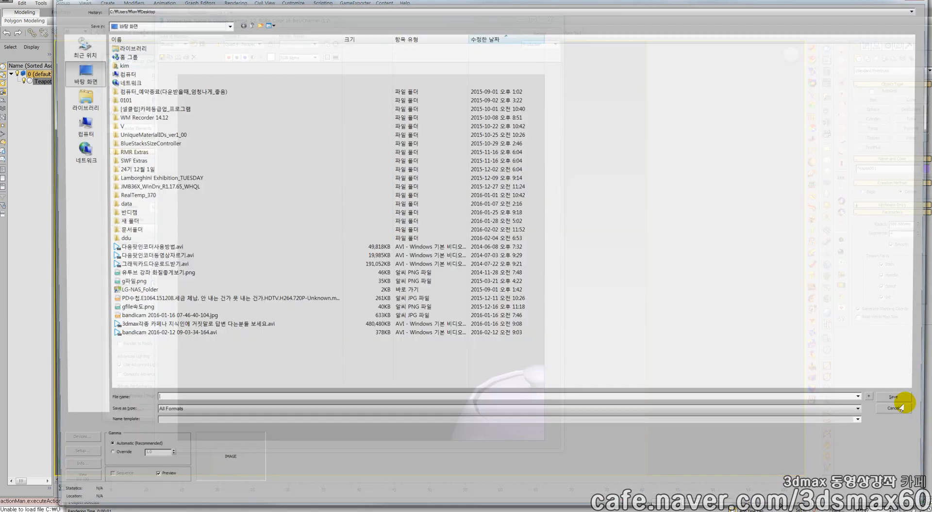
drag(241, 5, 0, 33)
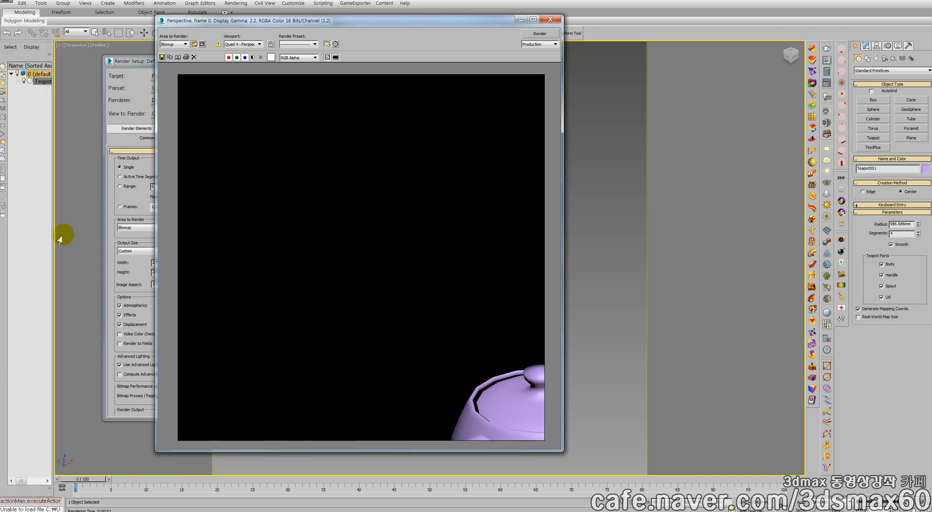
click(551, 19)
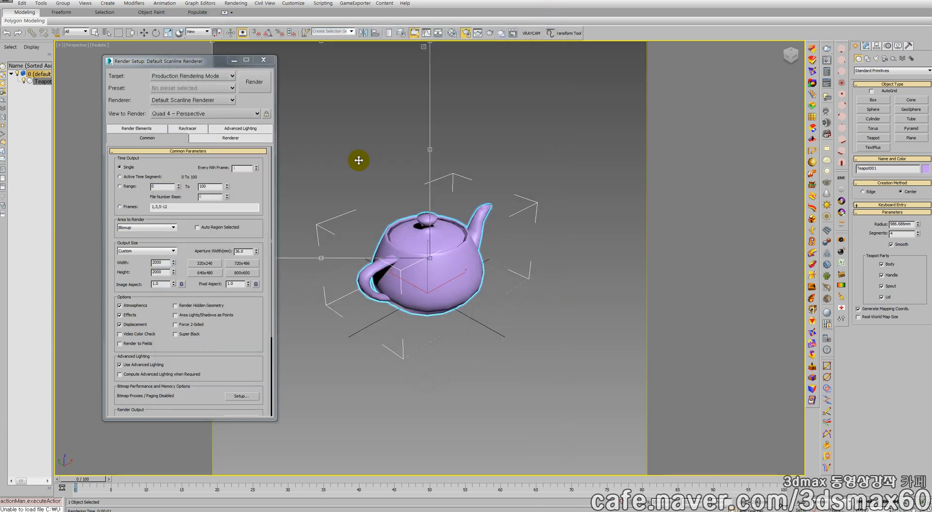
Move the 1000 × 1000 blowup region to X 1000, Y 0, render the upper-right quarter and close the rendered frame.
drag(174, 62, 101, 90)
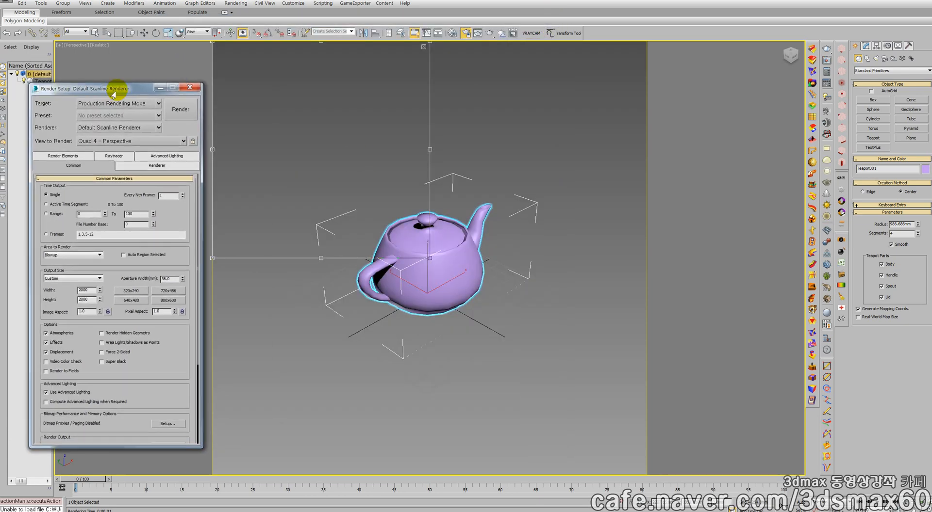
click(100, 44)
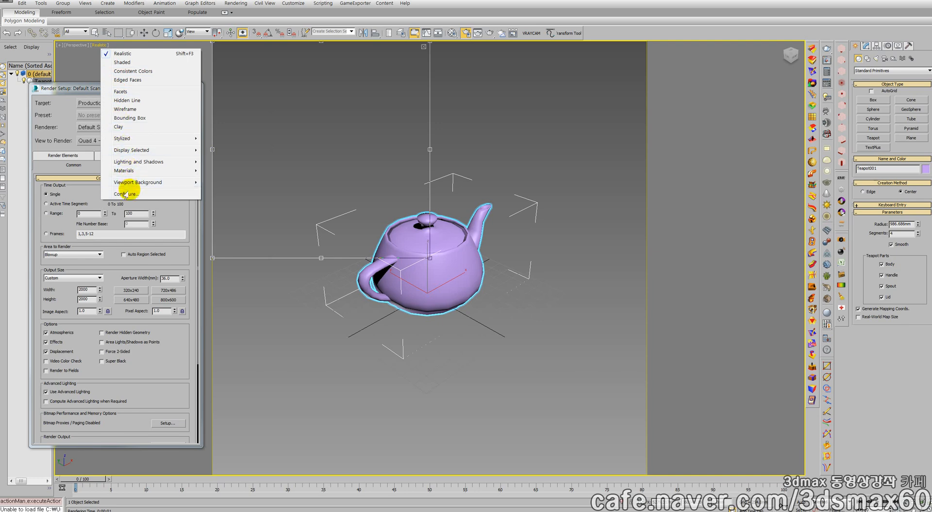
click(127, 194)
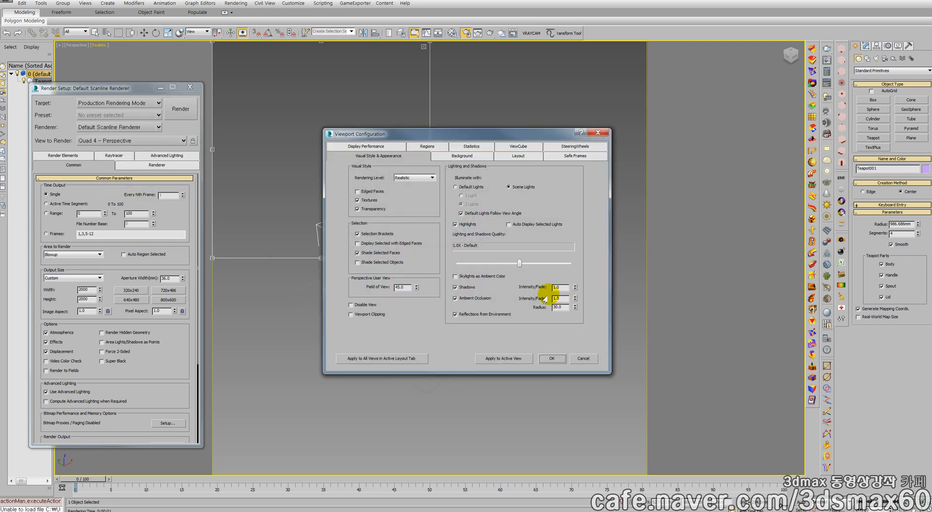
click(427, 146)
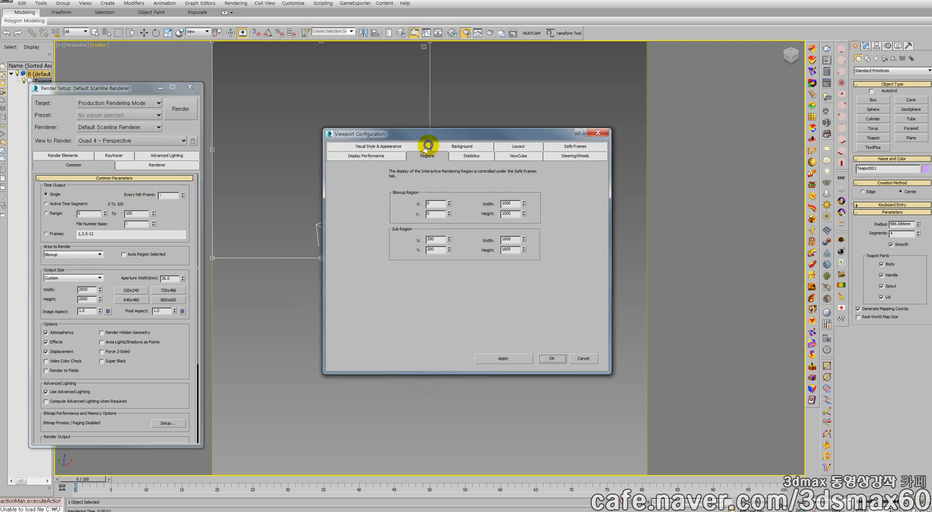
double_click(441, 202)
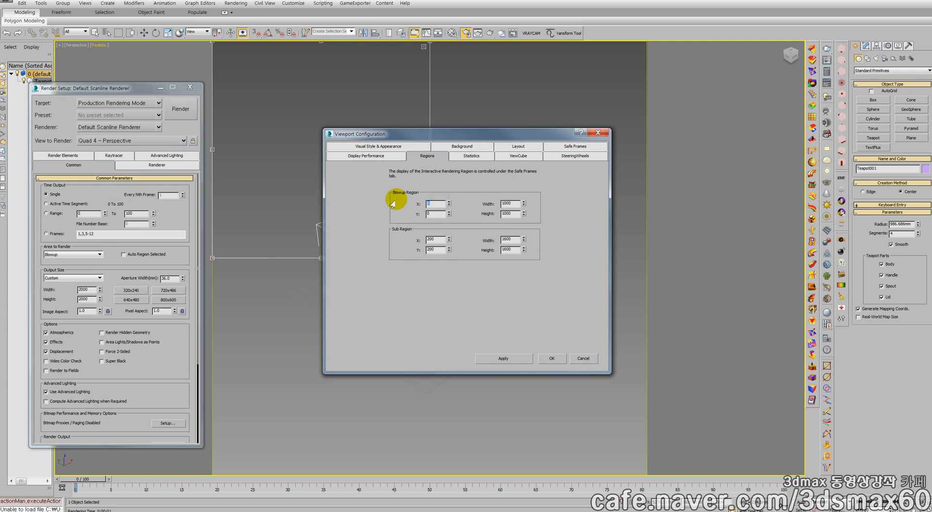
text(1000)
click(504, 358)
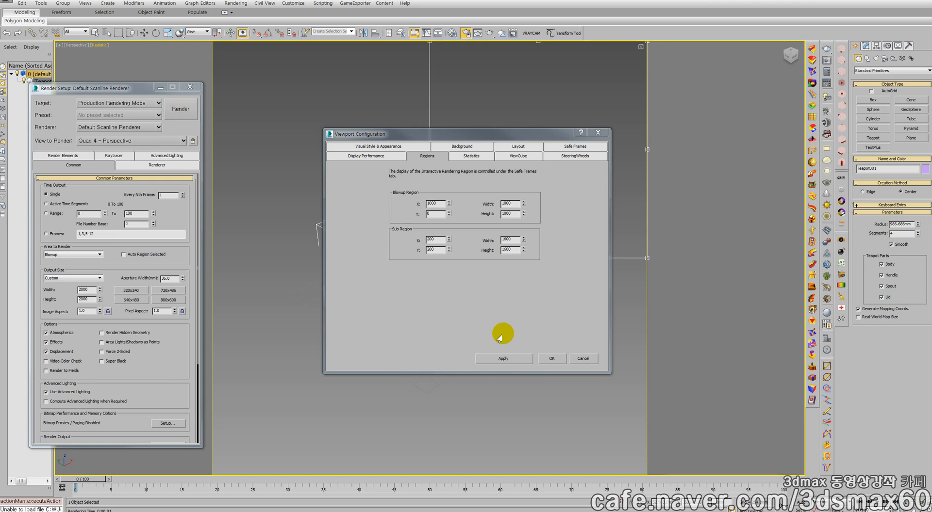
click(550, 358)
click(182, 109)
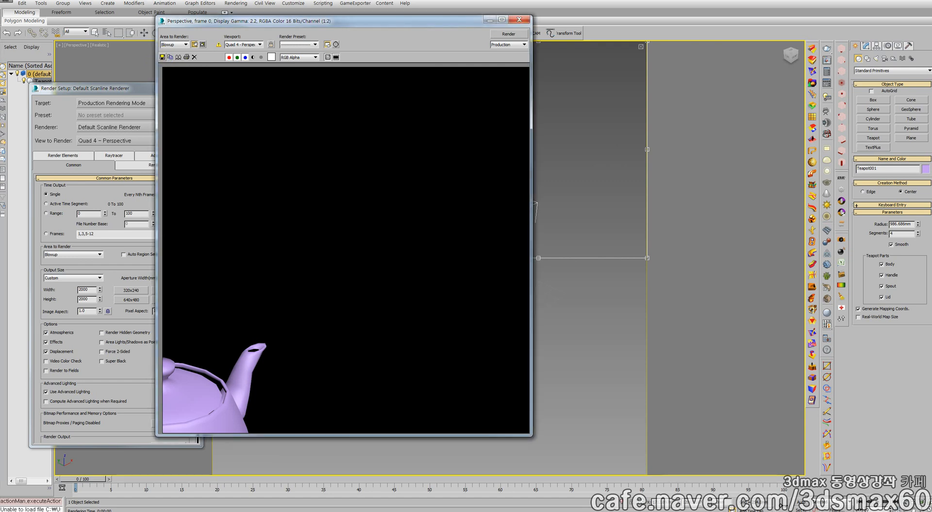
click(518, 20)
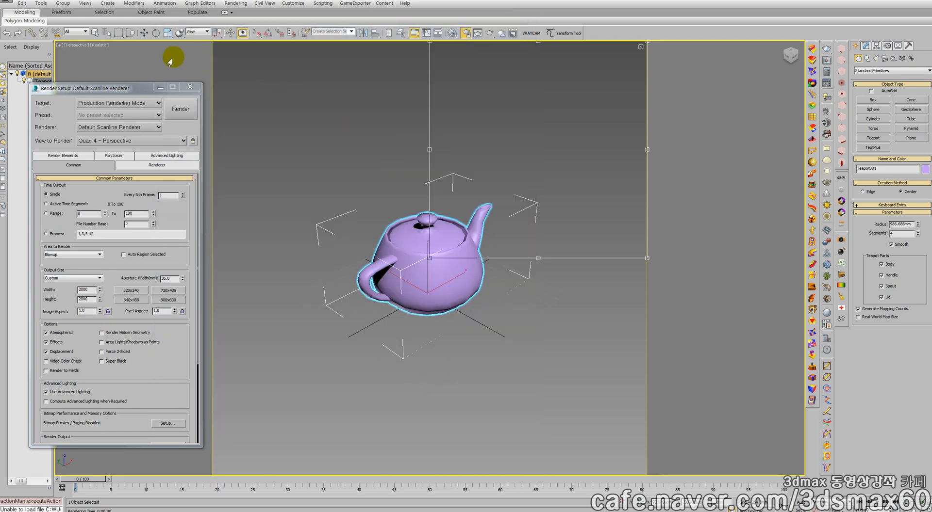
Set the blowup region's position to X 0, Y 1000 for the lower-left quarter and apply it.
click(99, 45)
click(131, 195)
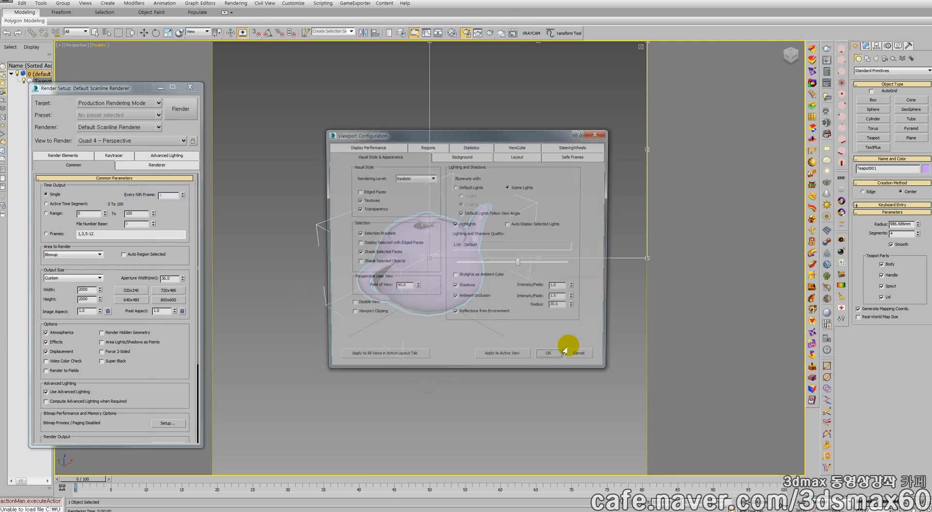
click(420, 155)
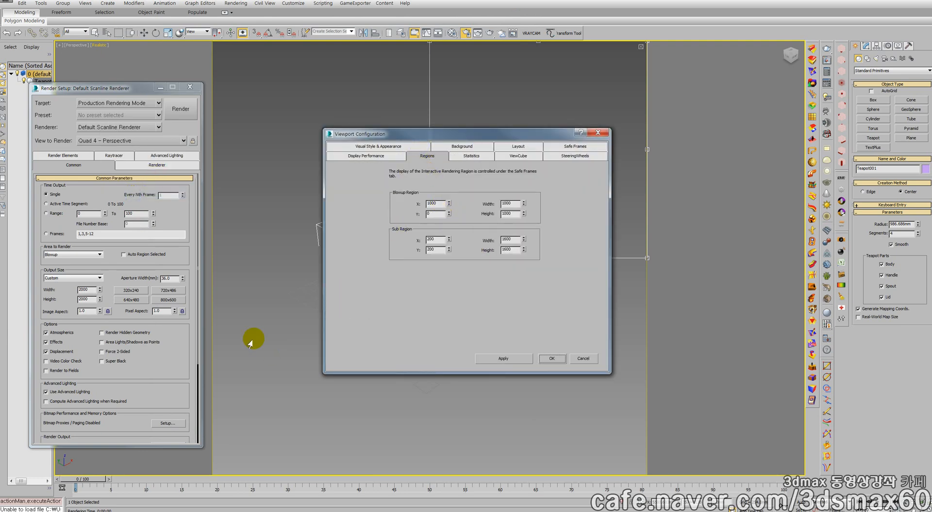
double_click(438, 203)
text(0)
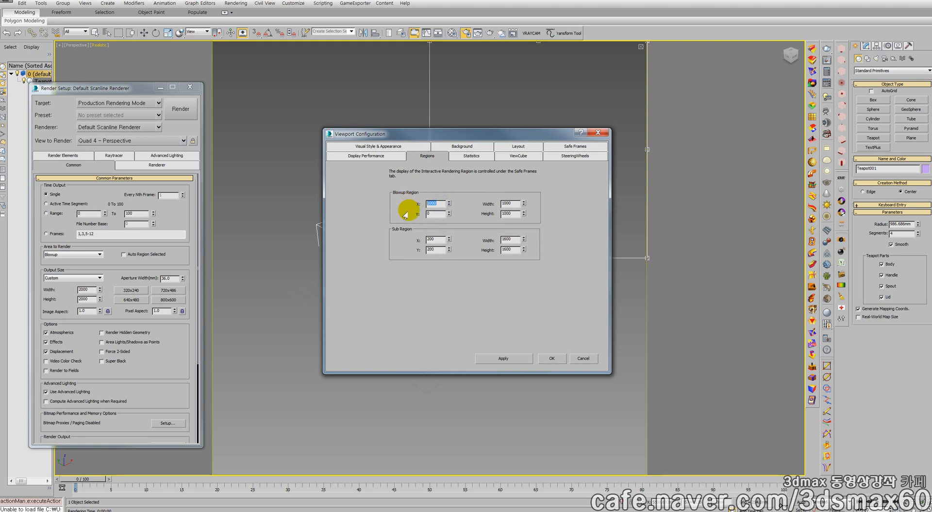
double_click(430, 213)
text(100)
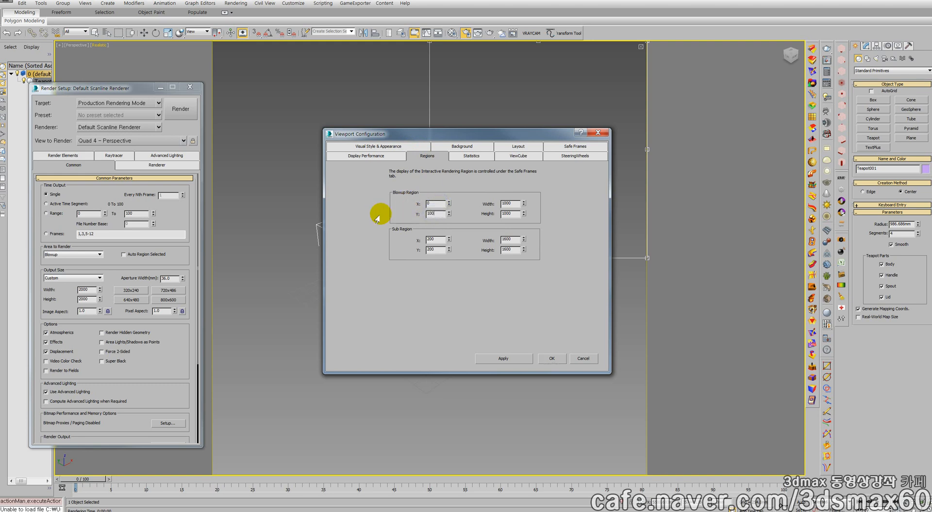
text(0)
key(Return)
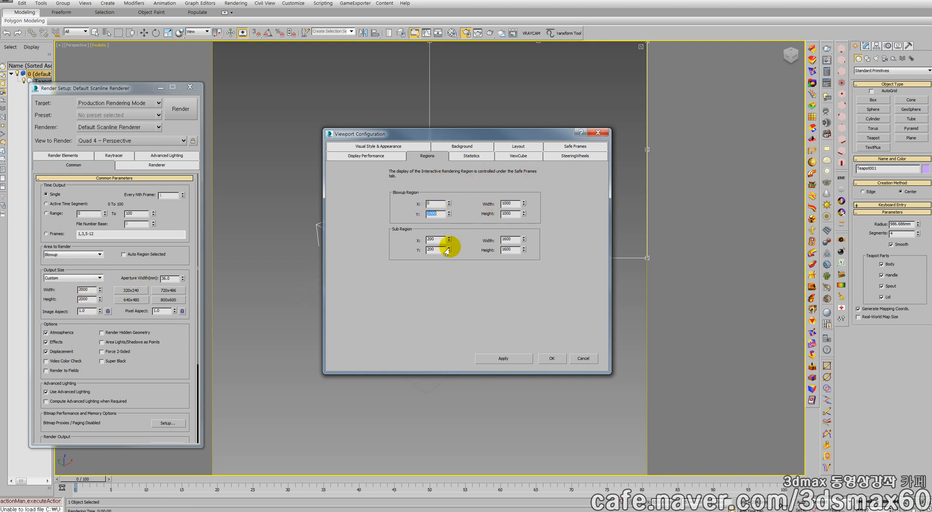
click(503, 358)
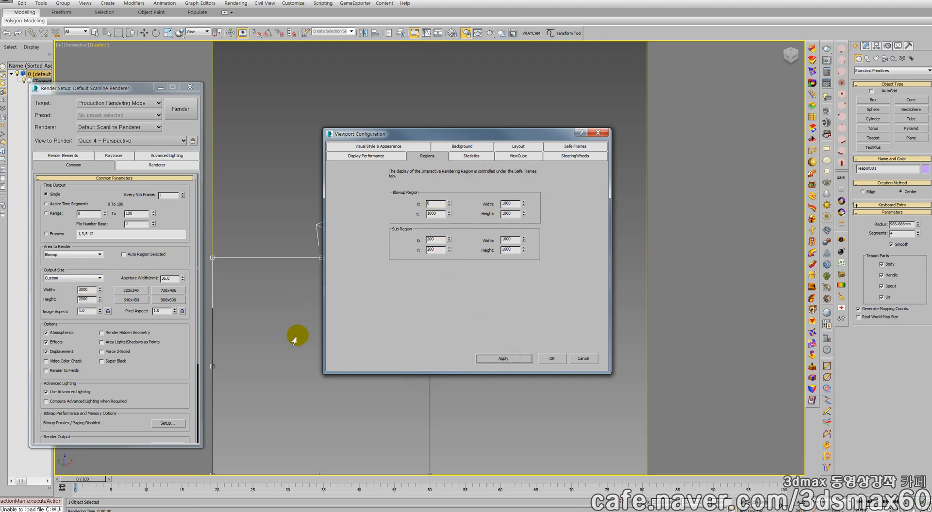
Render the lower-left blowup quarter with the applied region, save the image as 03.tga and close the rendered frame window.
click(558, 362)
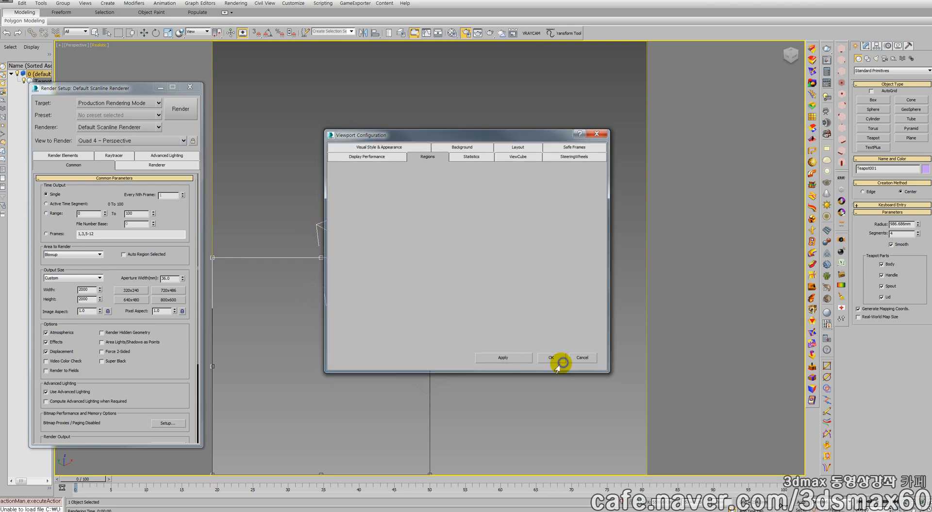
click(181, 109)
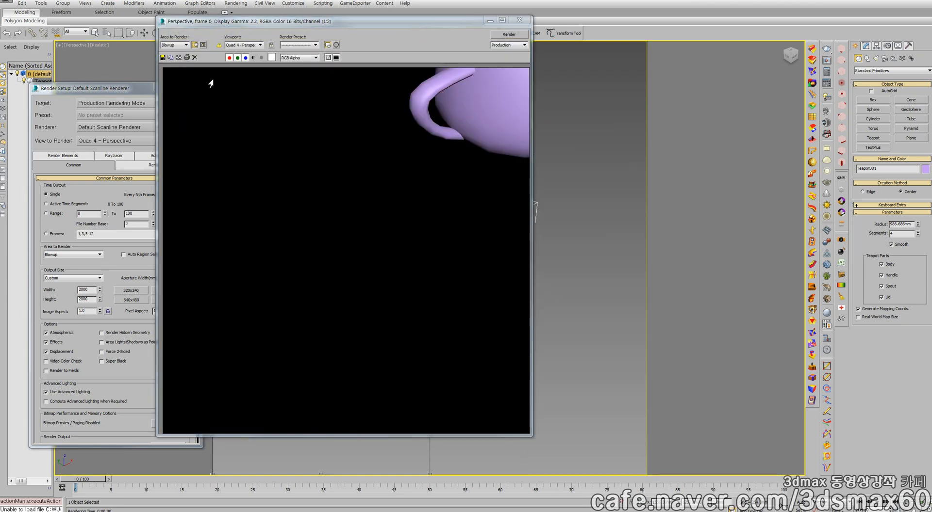
click(162, 58)
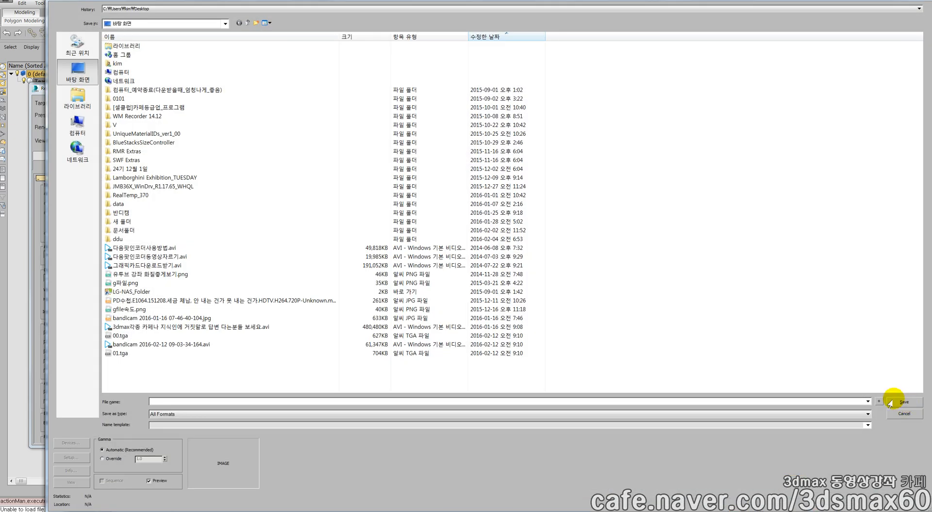
key(Escape)
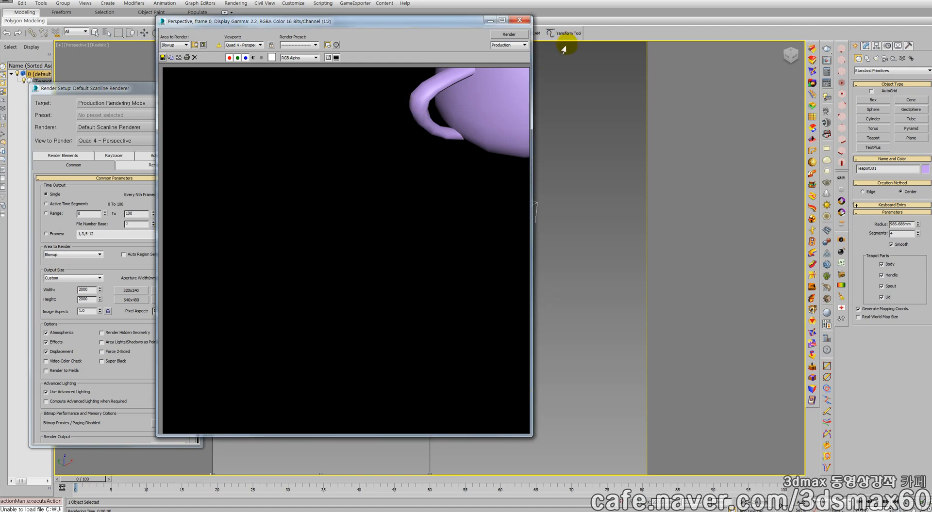
click(519, 21)
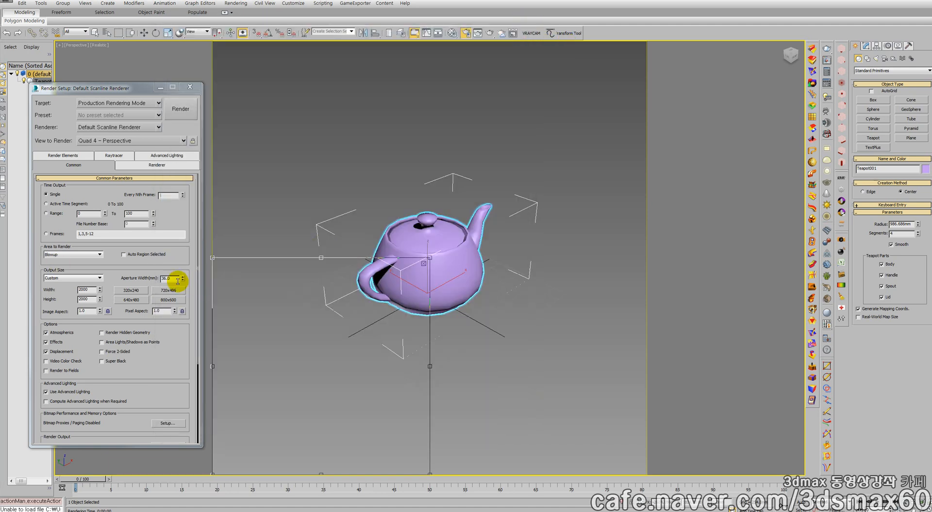
Set the blowup region's X to 1000 with Y at 1000, apply it, and render the lower-right quarter.
click(99, 44)
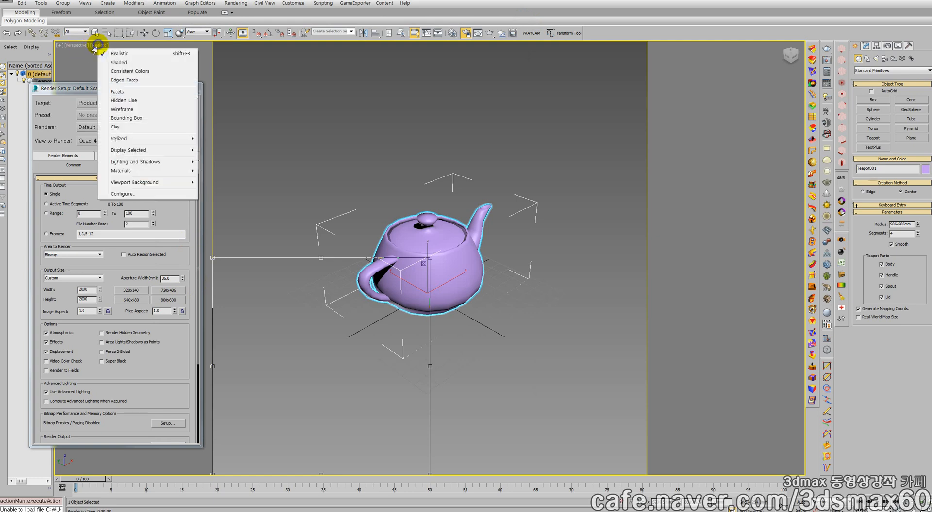
click(121, 193)
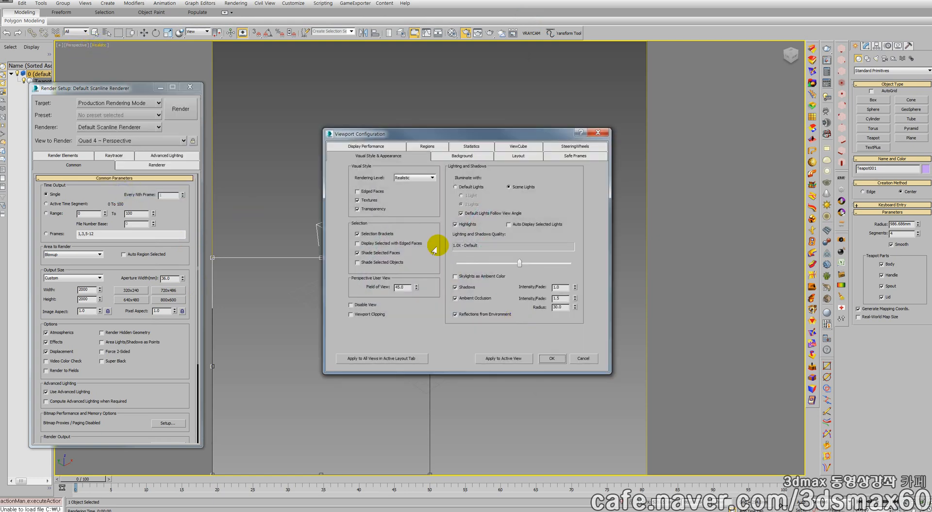
click(427, 146)
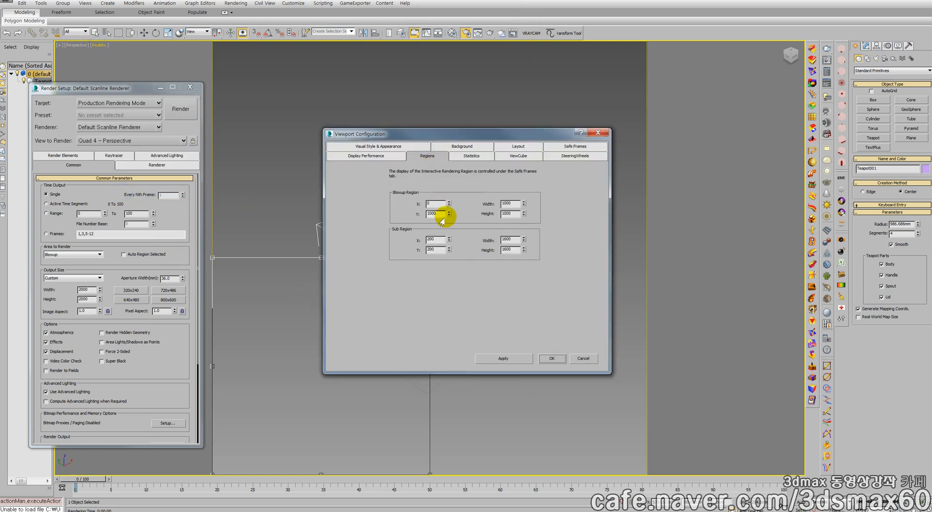
double_click(435, 203)
text(1)
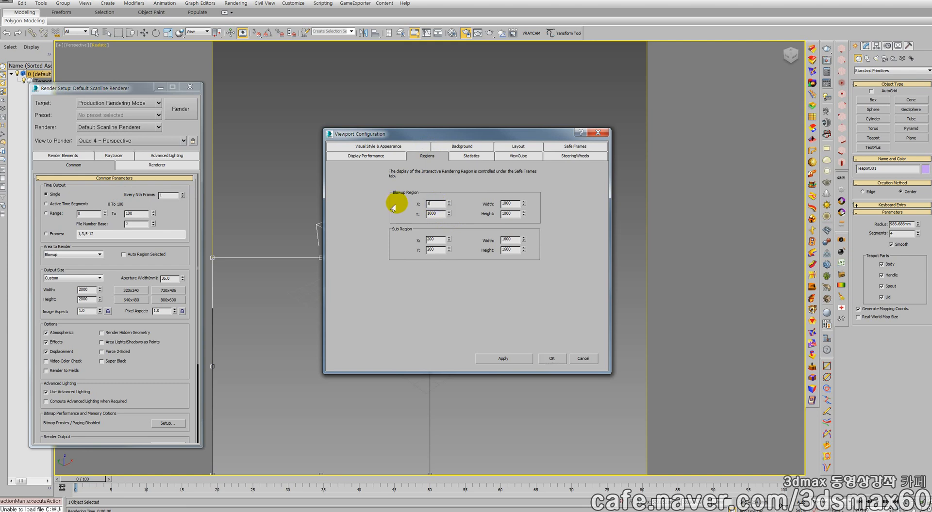
text(000)
key(Return)
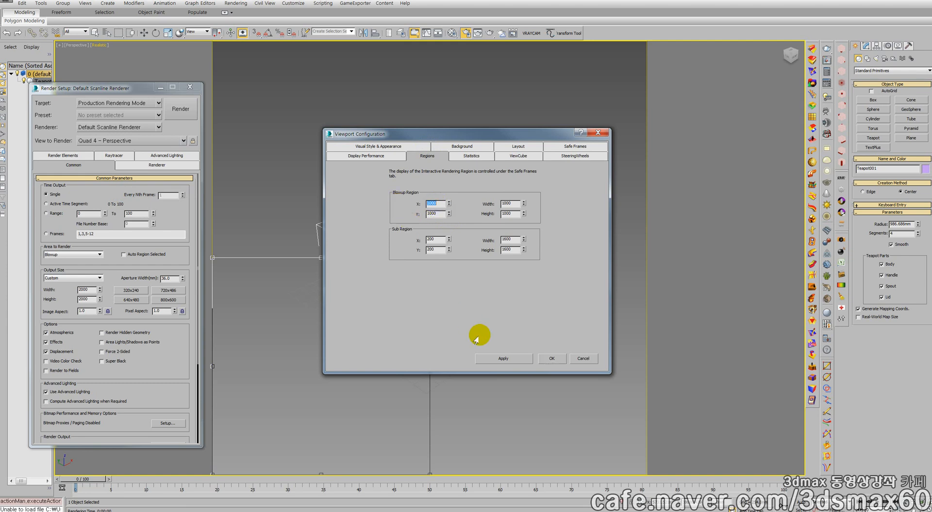
click(500, 359)
click(551, 359)
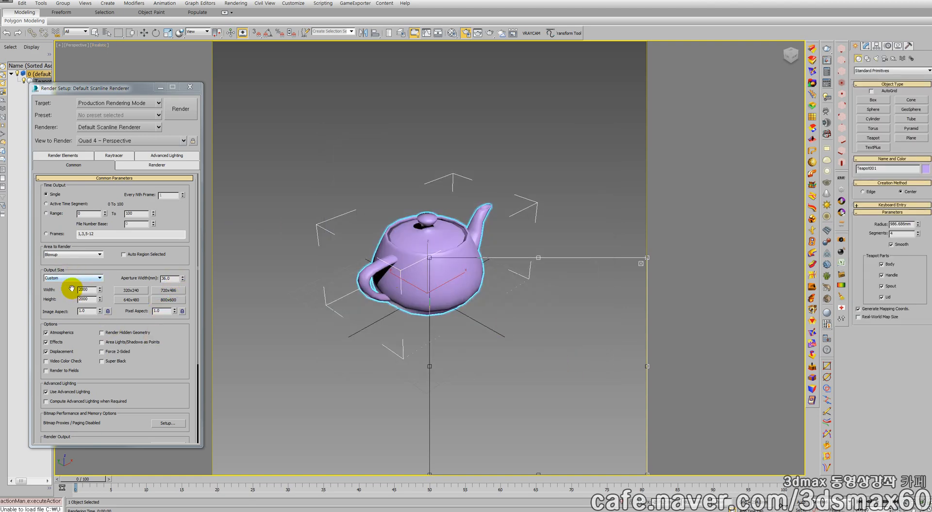
click(179, 109)
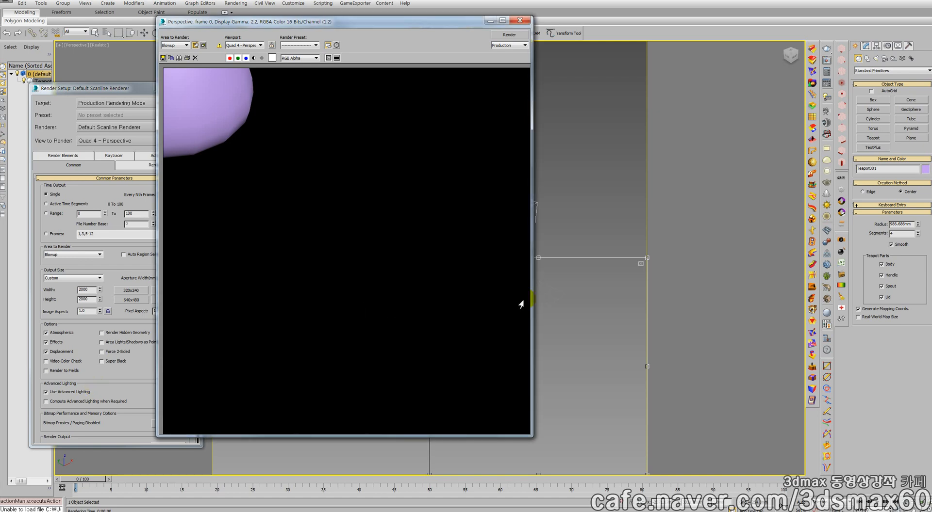
click(689, 289)
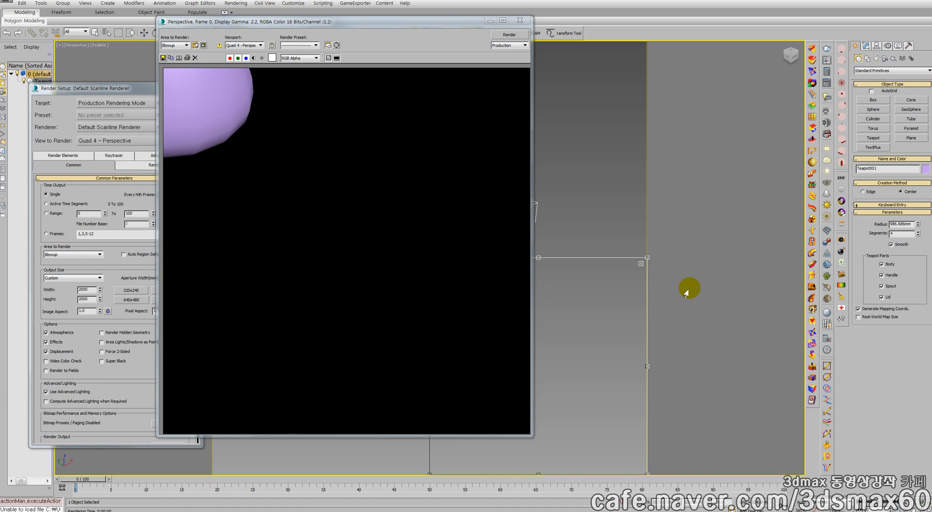
Switch to Photoshop and open the four rendered quarters 00.tga, 01.tga, 03.tga and 04.tga from the desktop.
key(alt+Tab)
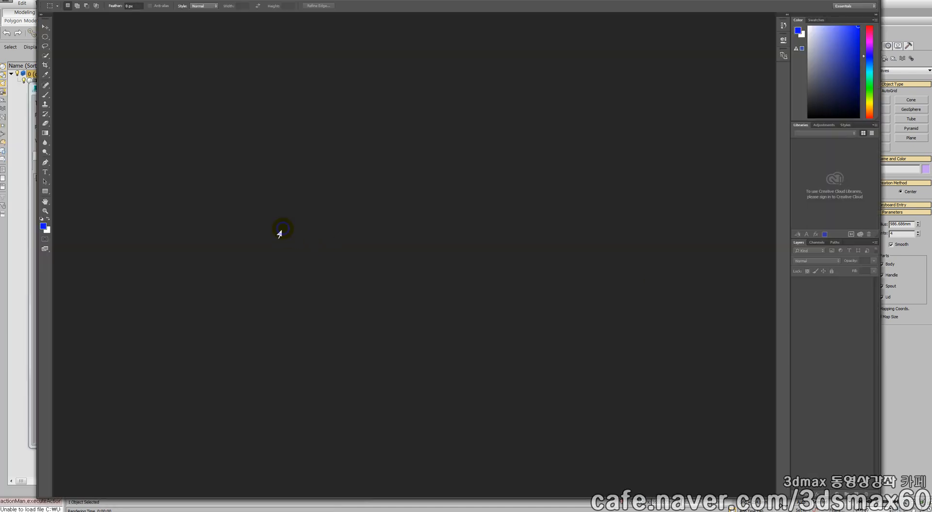
double_click(153, 89)
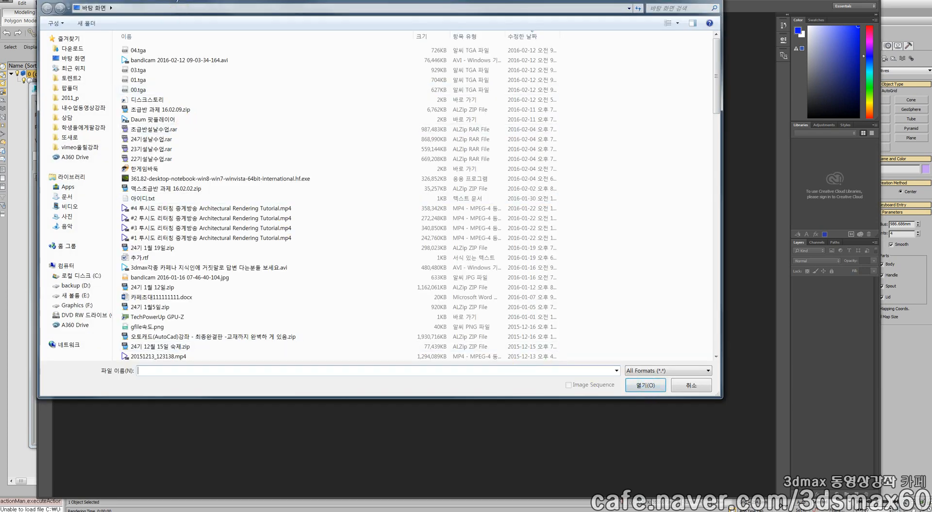
key(Escape)
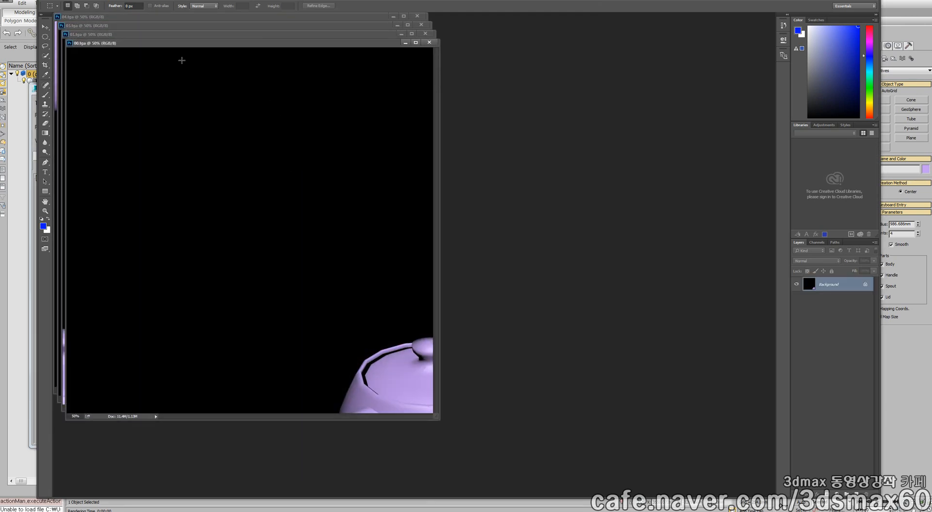
Check the image size of 00.tga in pixels and close the dialog without resizing.
right_click(161, 45)
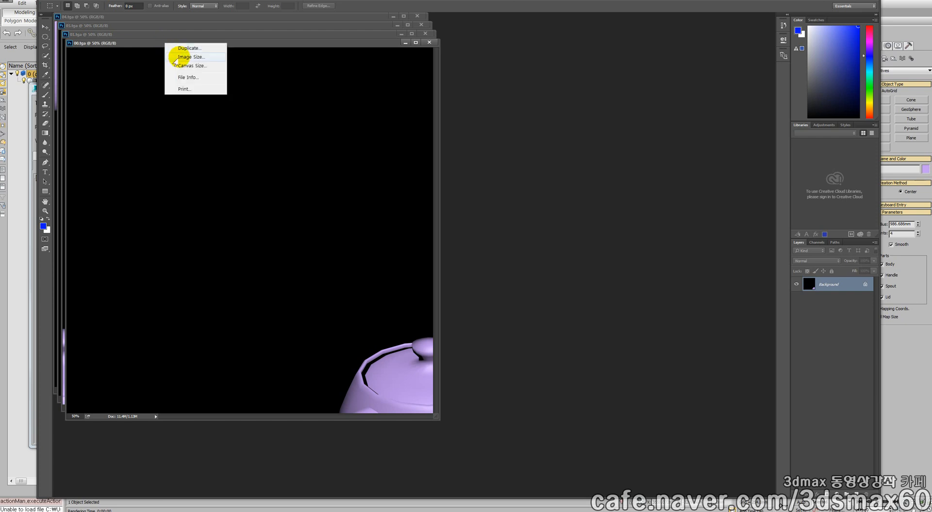
click(171, 56)
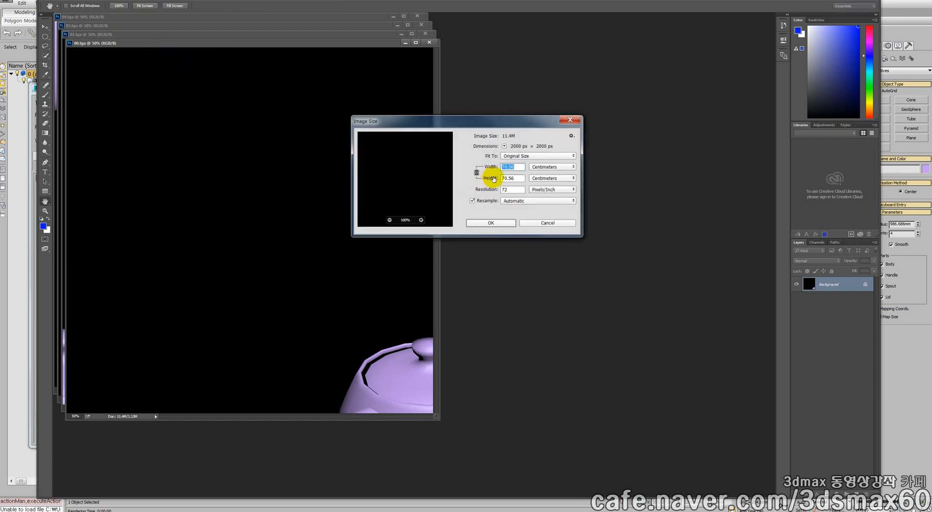
click(543, 167)
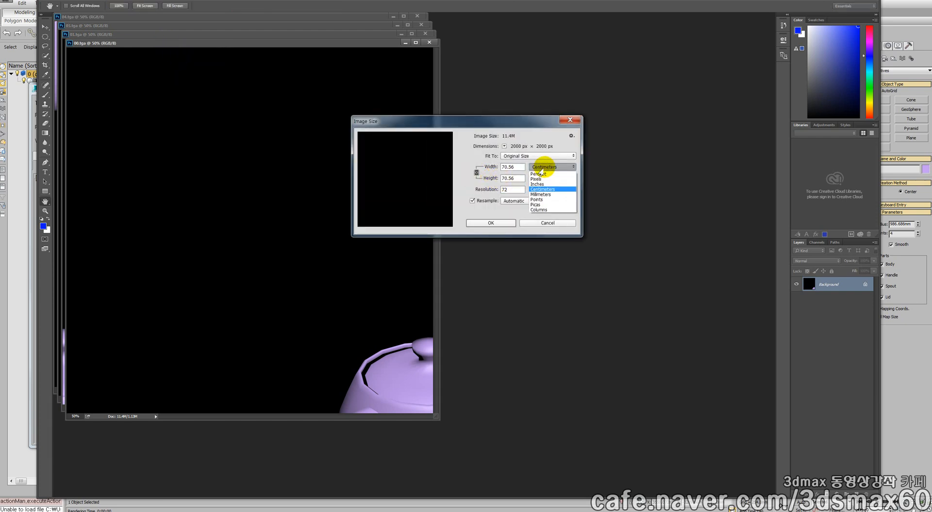
click(540, 179)
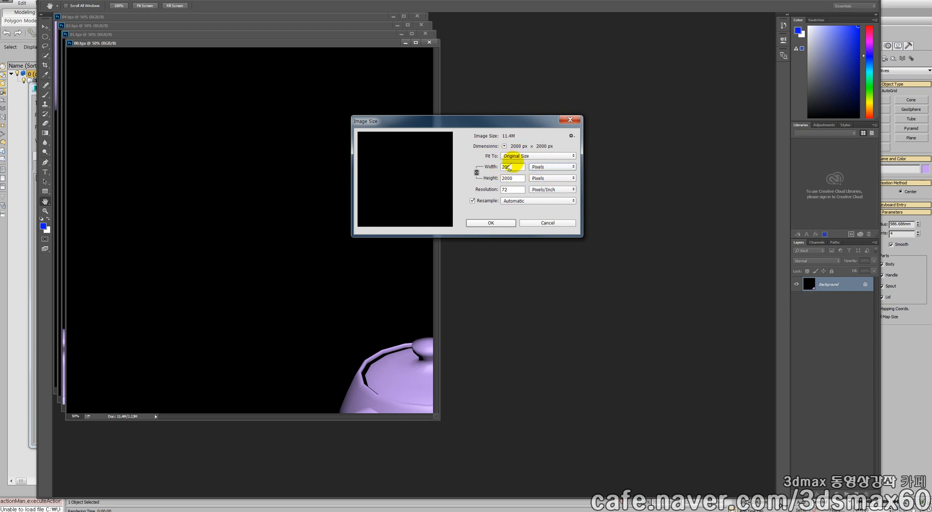
click(569, 120)
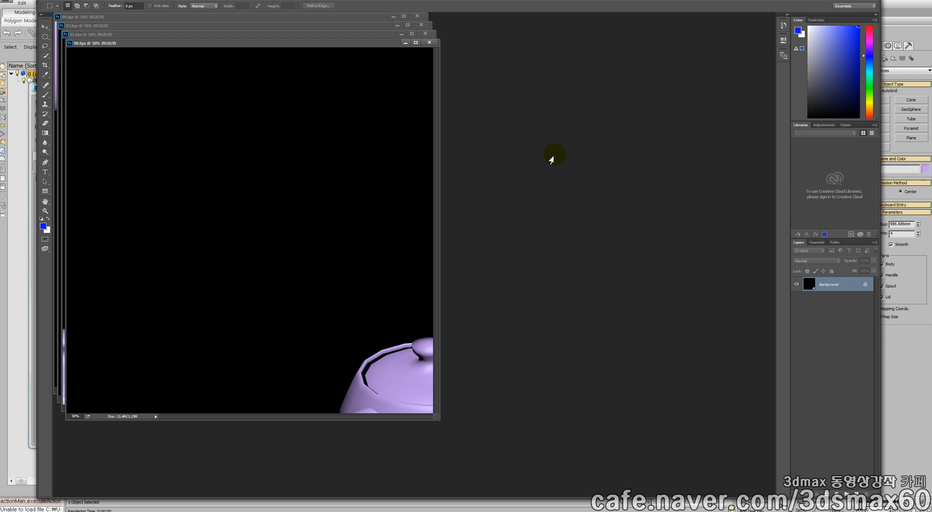
Create a new transparent RGB document 4000 pixels wide and 4000 pixels high at 72 pixels/inch.
key(ctrl+n)
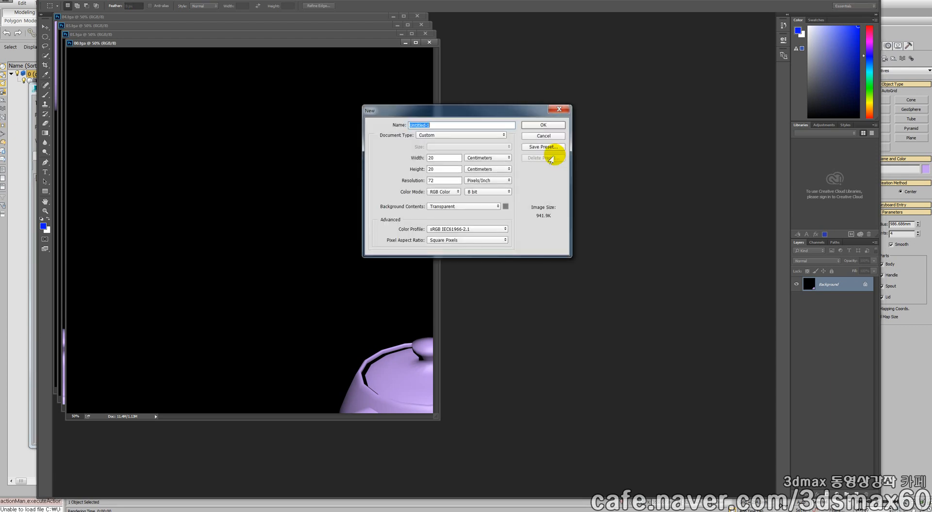
click(501, 158)
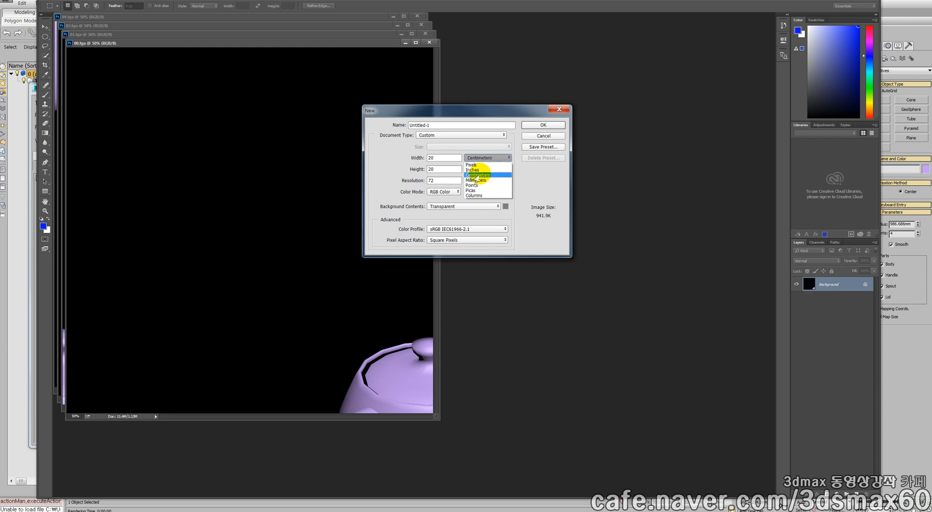
click(473, 165)
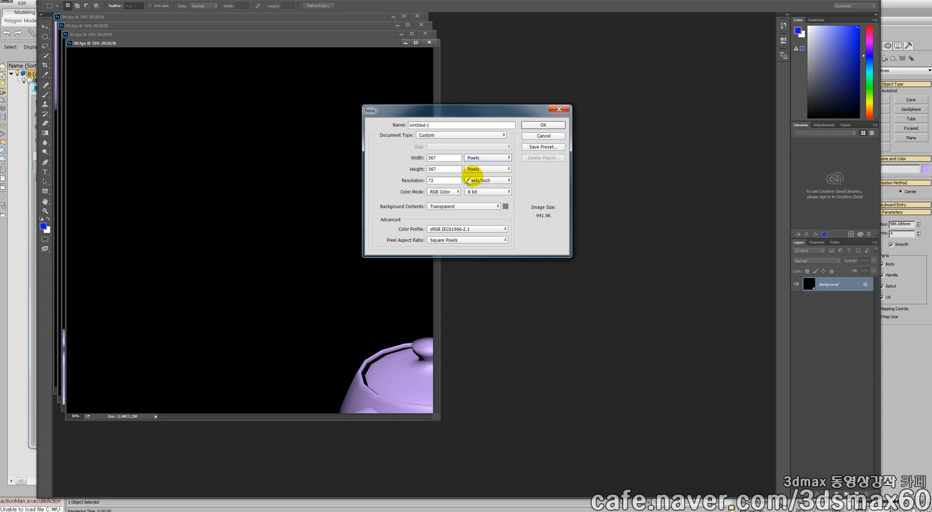
double_click(446, 159)
key(Tab)
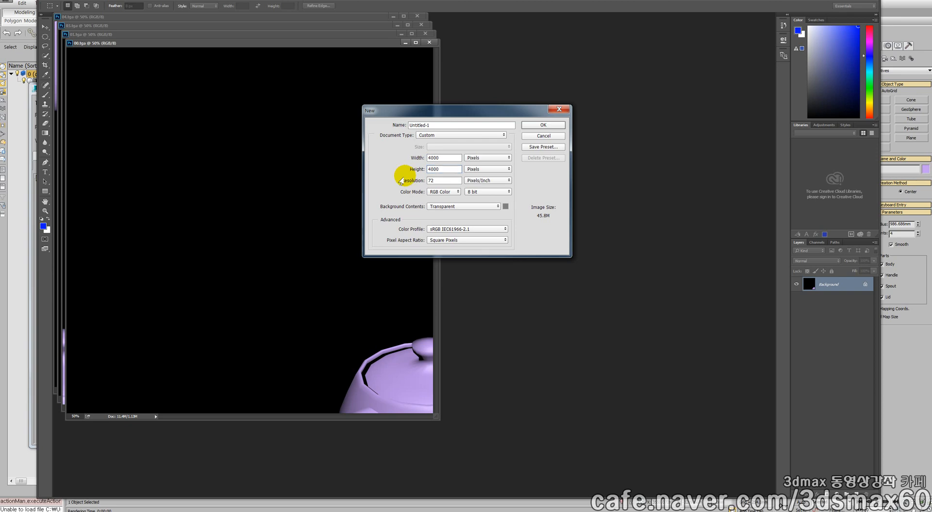
key(Return)
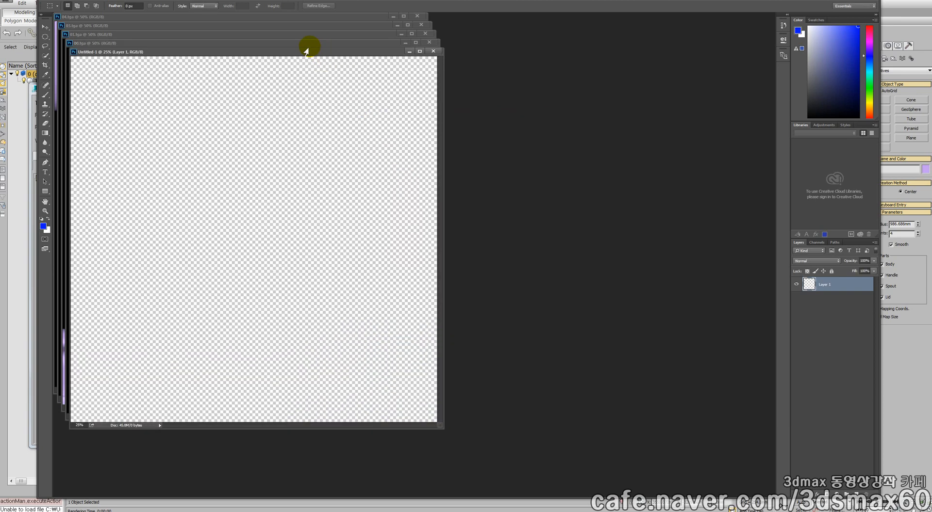
Arrange the 00.tga and new document windows side by side and copy 00.tga into the new document's upper-left quarter.
drag(309, 45, 370, 111)
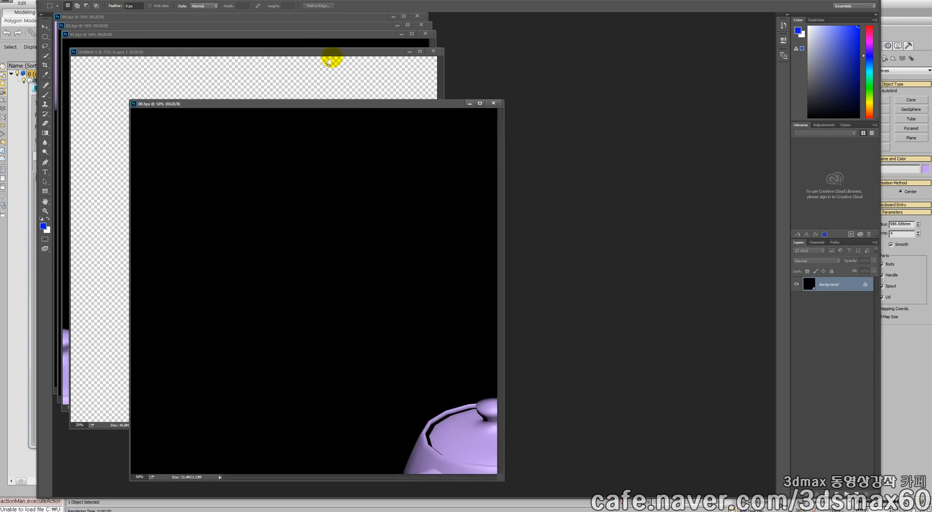
drag(335, 52, 616, 47)
click(302, 142)
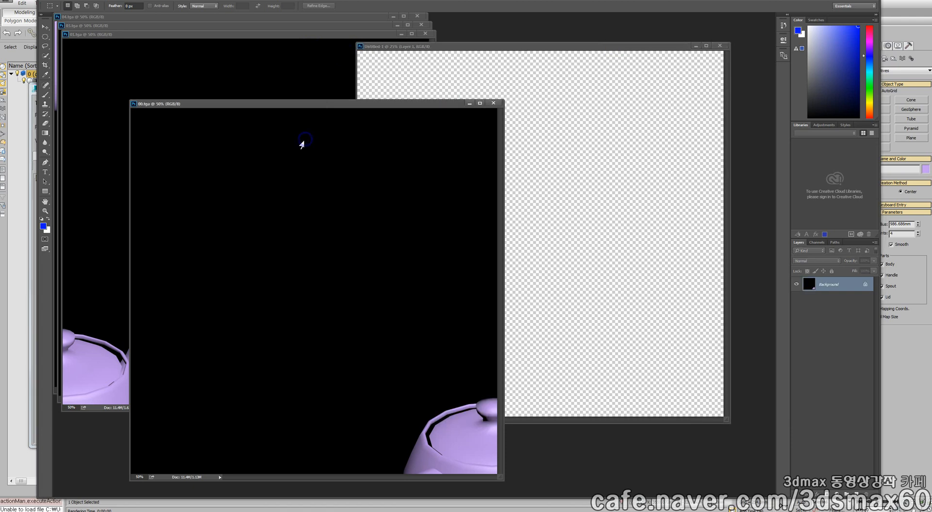
key(v)
drag(312, 177, 450, 103)
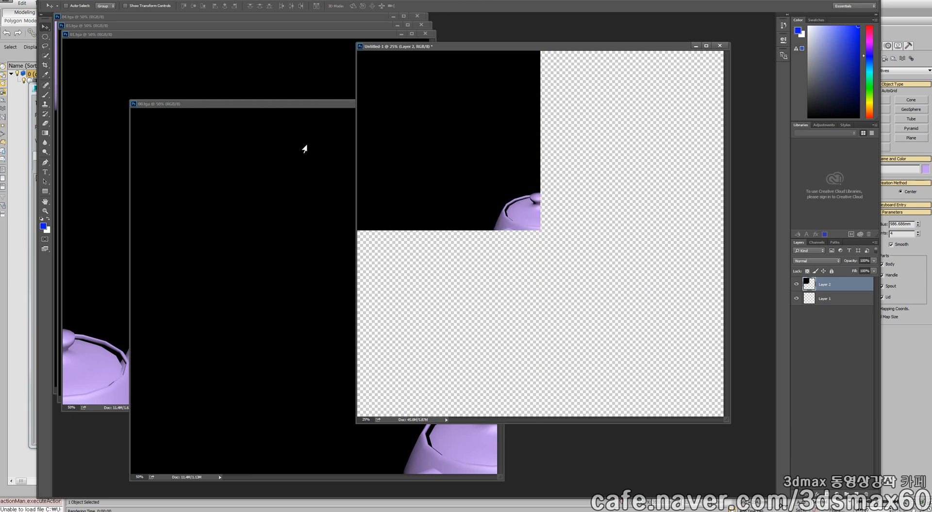
Copy 01.tga into the upper-right quarter of the new document and realign the 00.tga layer with the upper-left corner.
click(197, 69)
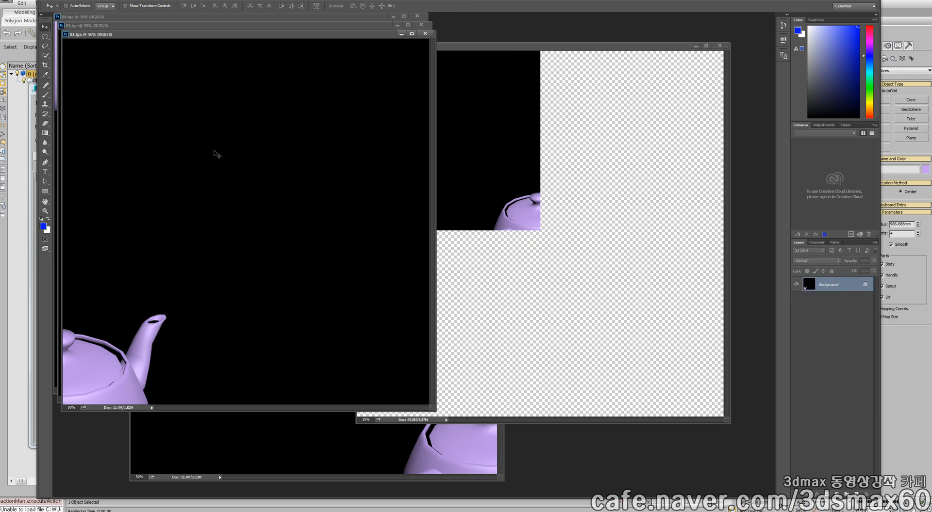
drag(217, 154, 461, 178)
click(817, 298)
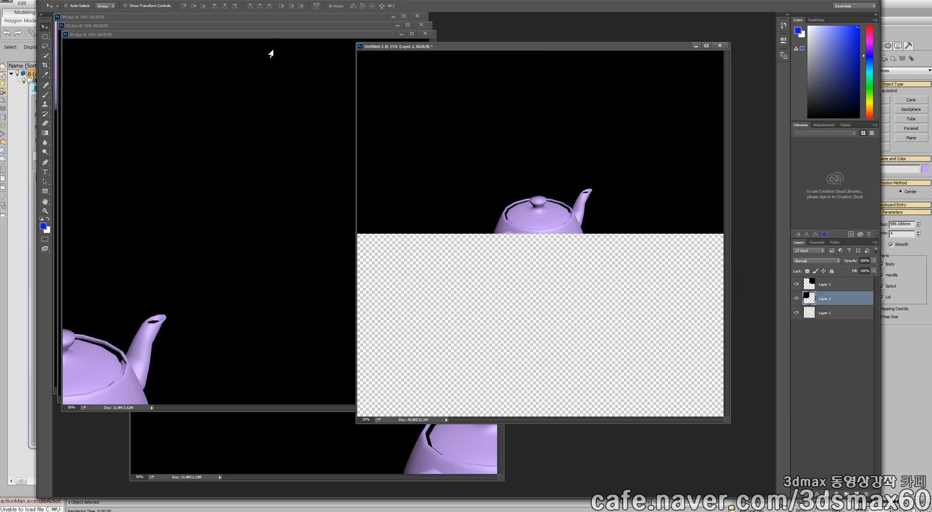
Copy 03.tga into the lower-left quarter and 04.tga into the lower-right quarter of the 4000 × 4000 document.
drag(262, 36, 245, 134)
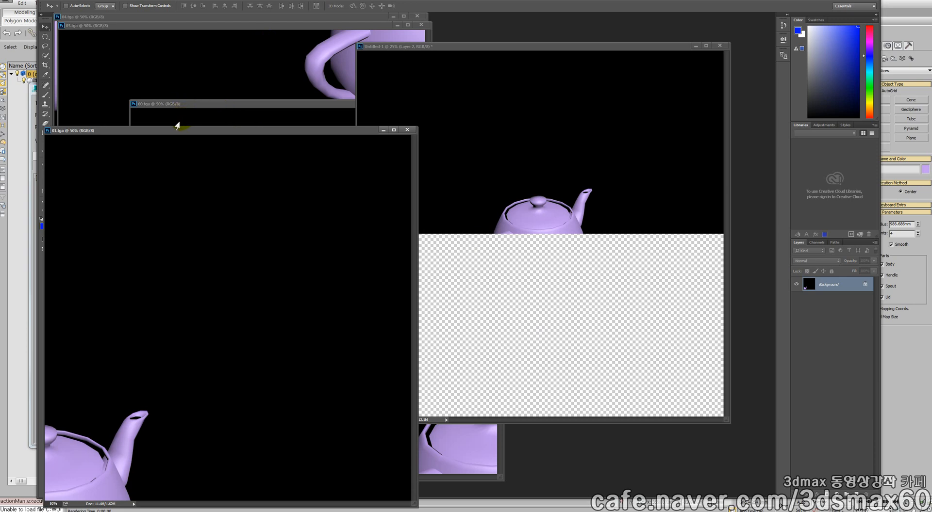
click(146, 80)
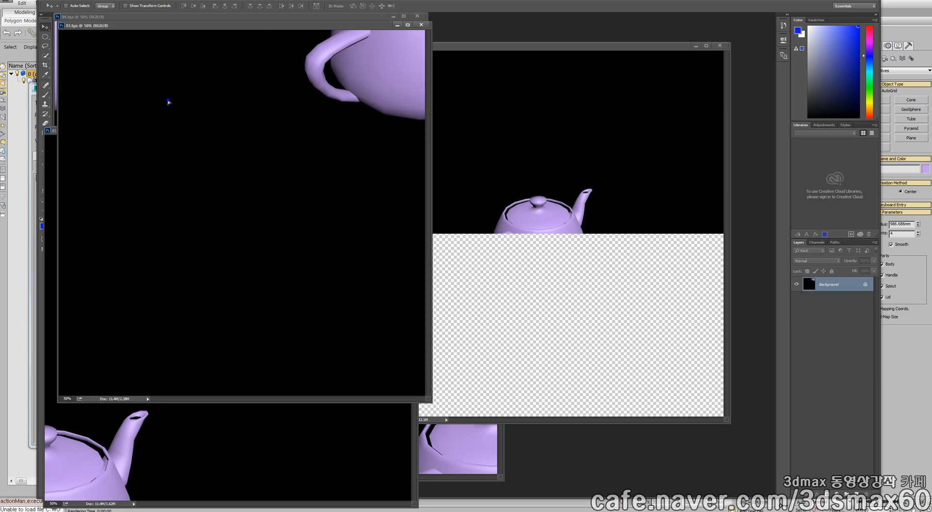
drag(168, 102, 435, 286)
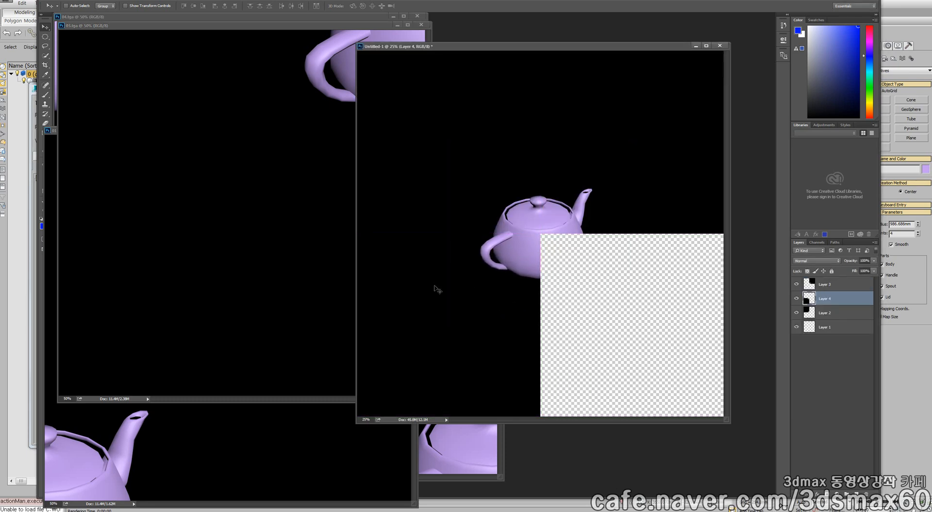
click(185, 17)
mouse_move(149, 97)
mouse_down()
mouse_move(249, 114)
mouse_move(598, 296)
mouse_move(582, 276)
mouse_up()
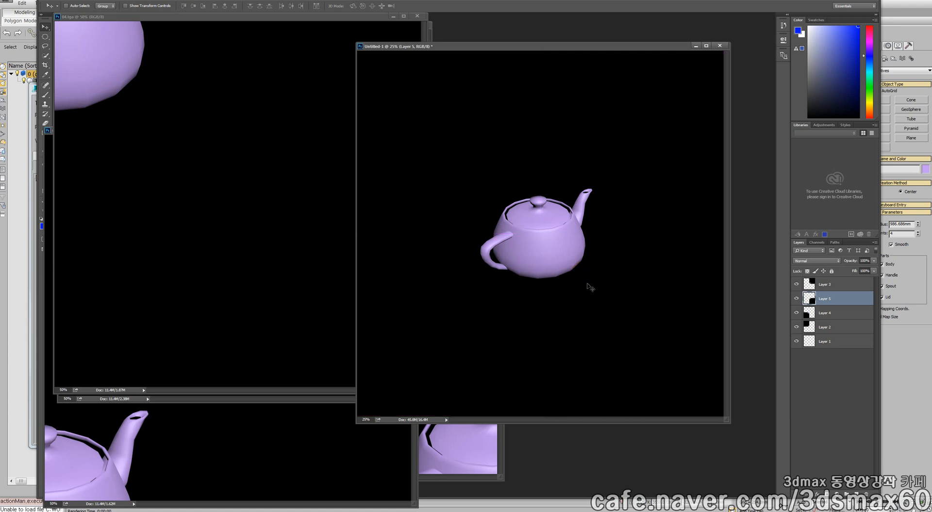
Inspect the assembled 4000 × 4000 teapot image full screen at several zoom levels with the guides hidden, checking the seams between quarters.
click(542, 273)
key(ctrl+plus)
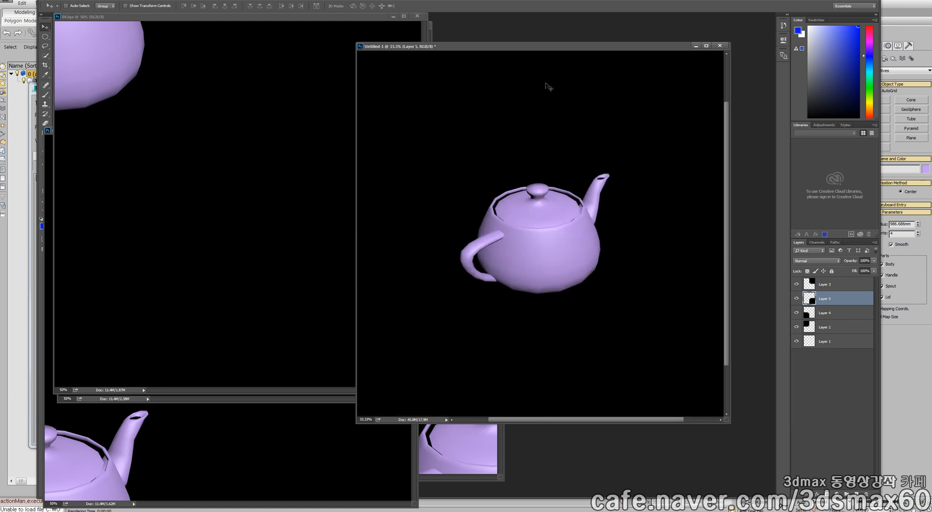
key(f)
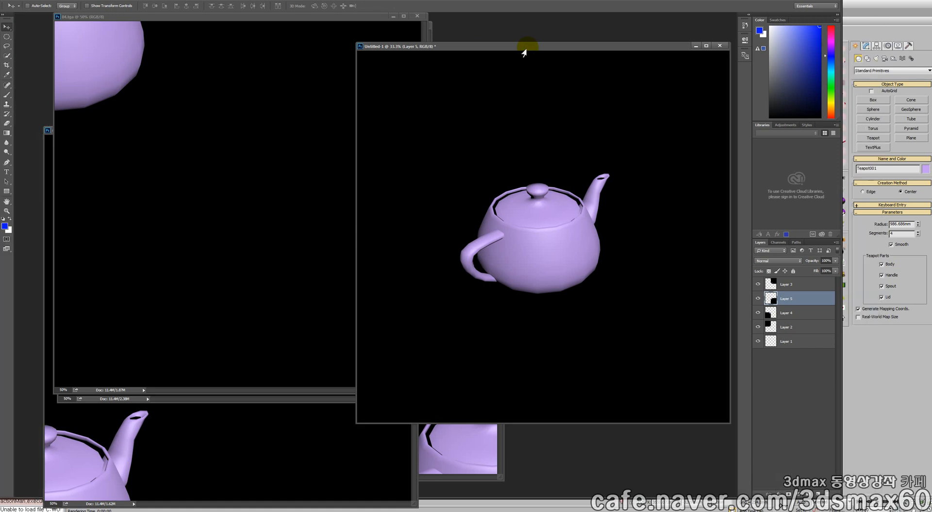
key(ctrl+plus)
key(ctrl+plus)
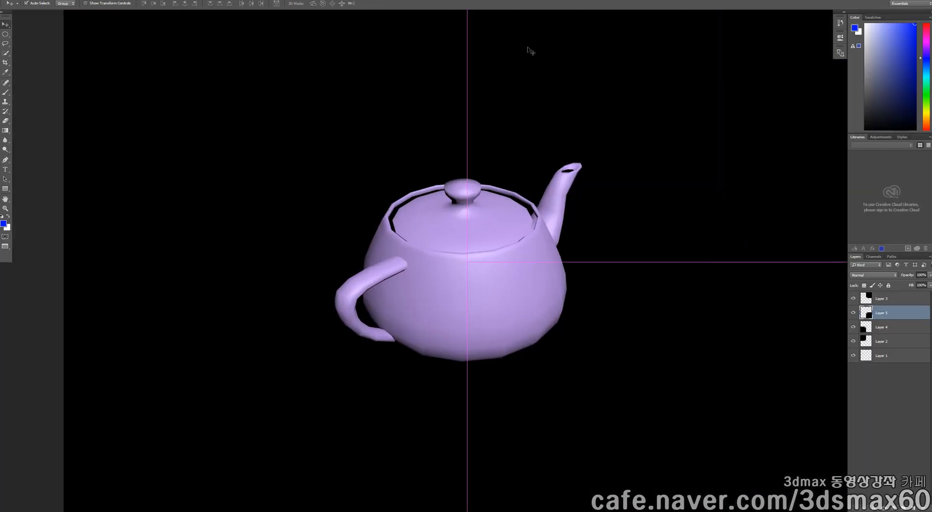
key(ctrl+semicolon)
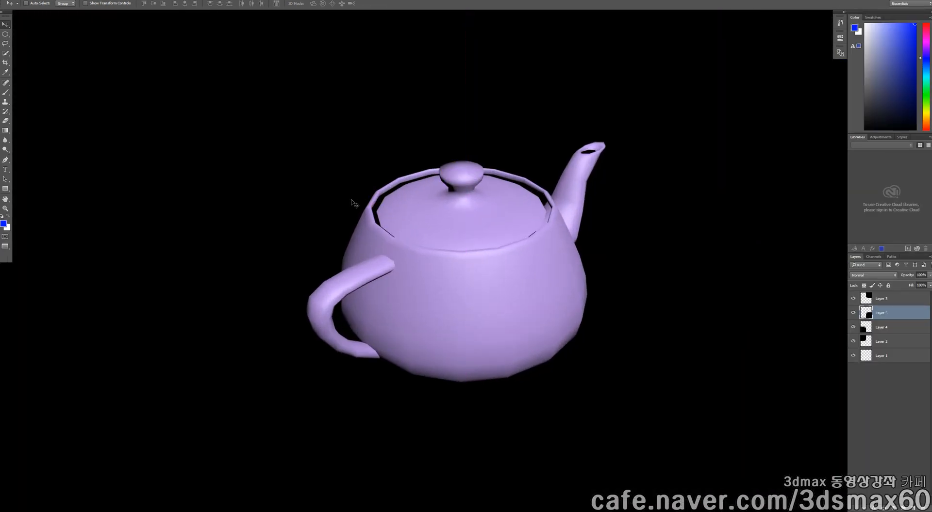
key(ctrl+minus)
key(ctrl+minus)
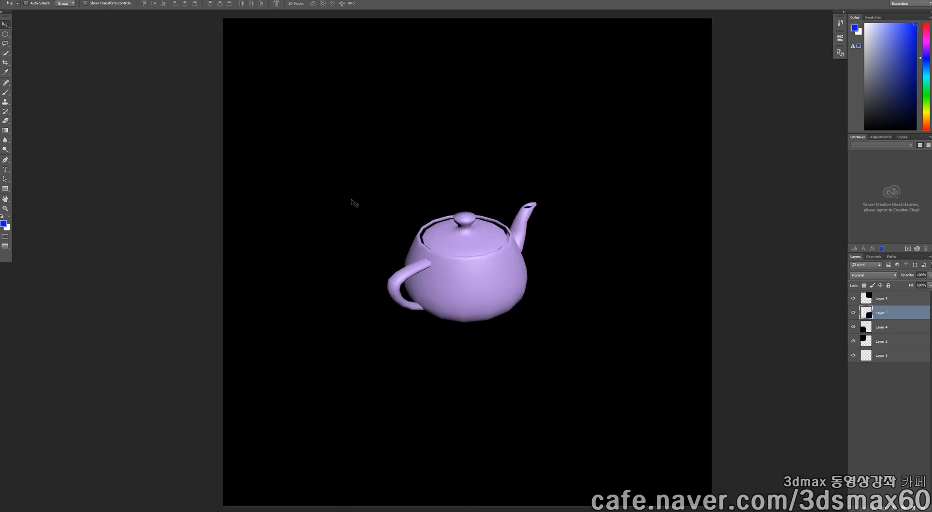
key(f)
key(f)
key(f)
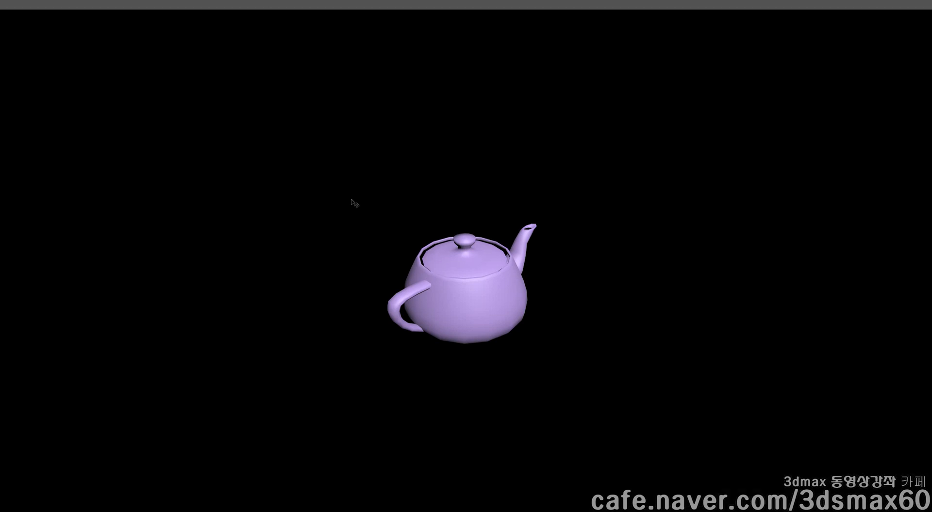
key(f)
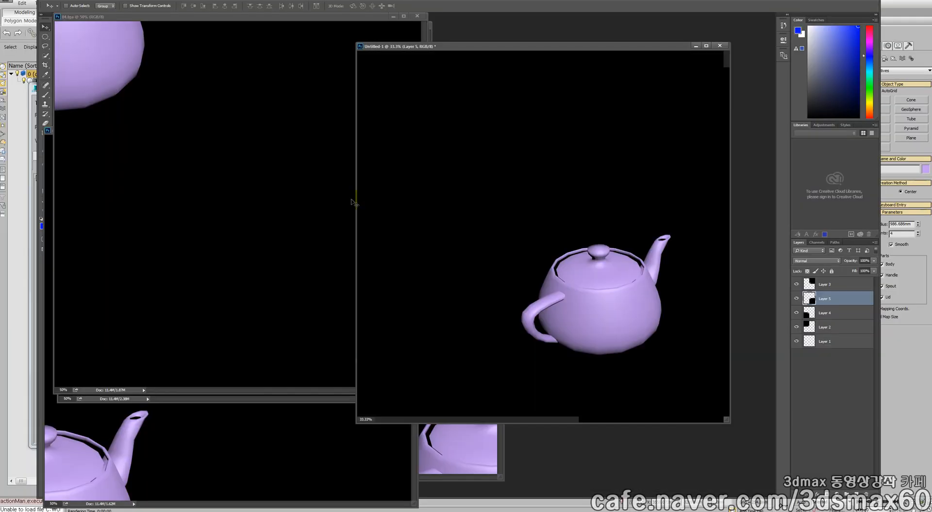
Close the assembled document and all four quarter images, discarding unsaved changes.
click(719, 45)
click(454, 178)
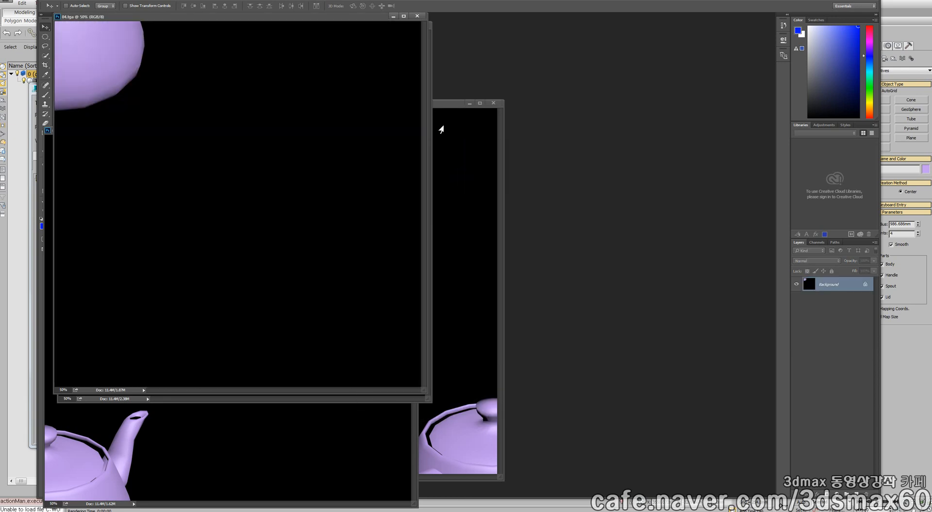
click(416, 16)
click(421, 25)
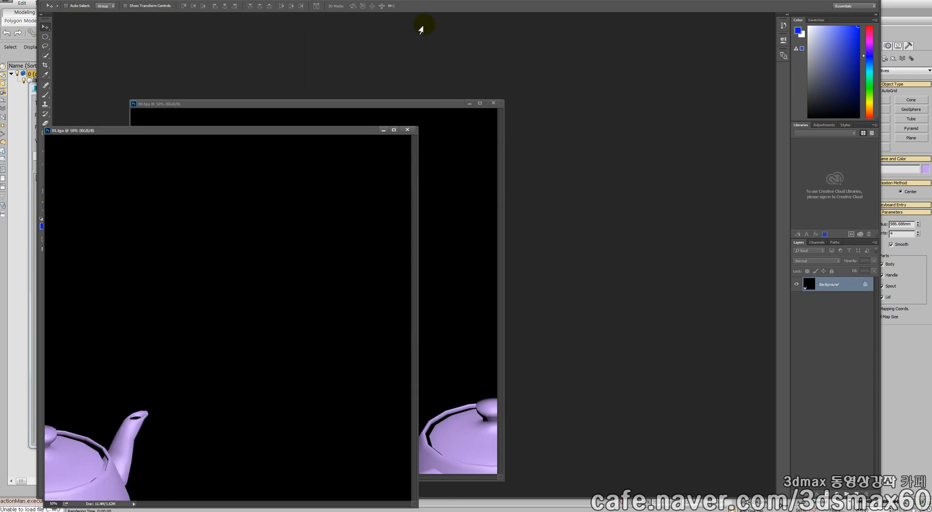
click(410, 131)
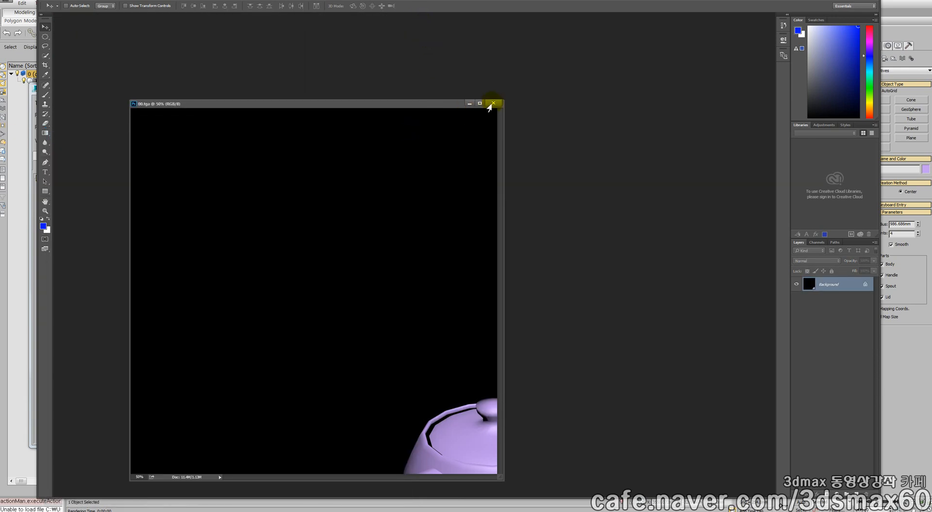
click(493, 103)
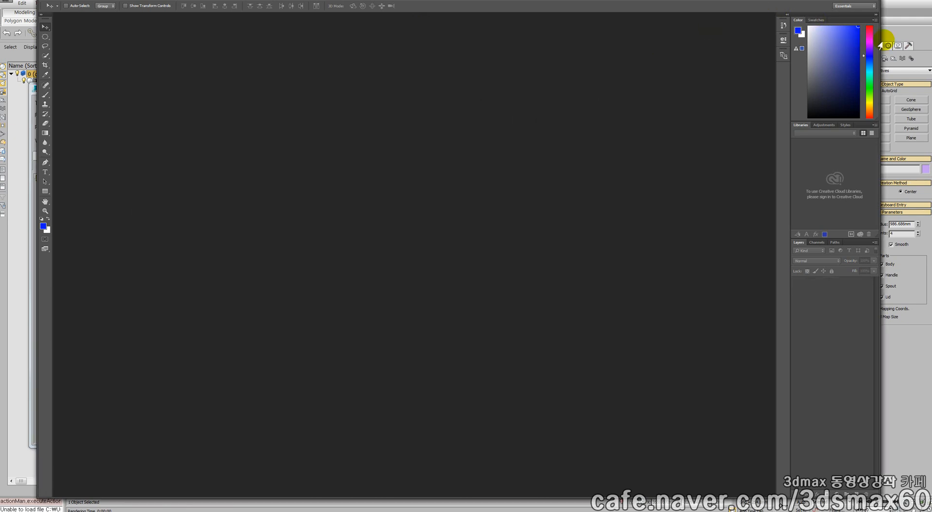
Return to 3ds Max, close the rendered frame window and set Area to Render to View, with the teapot enlarged in the viewport.
click(898, 21)
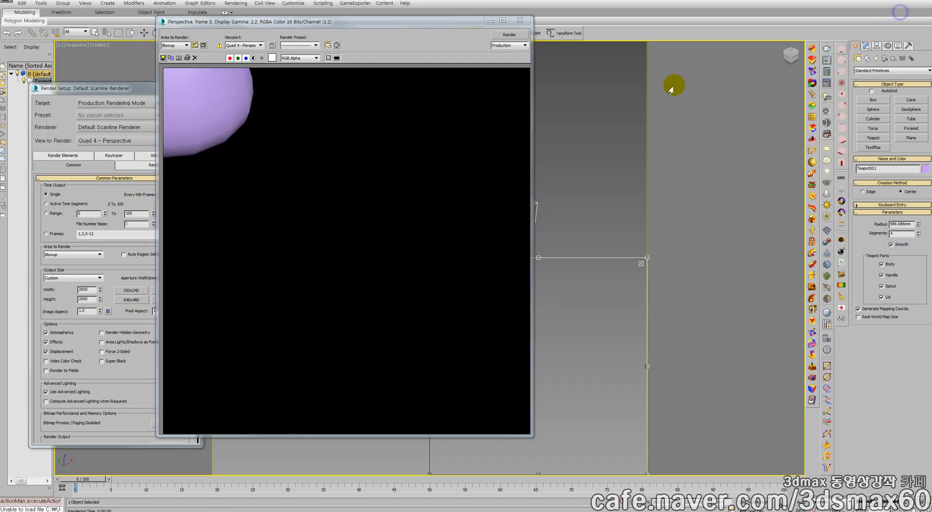
click(520, 20)
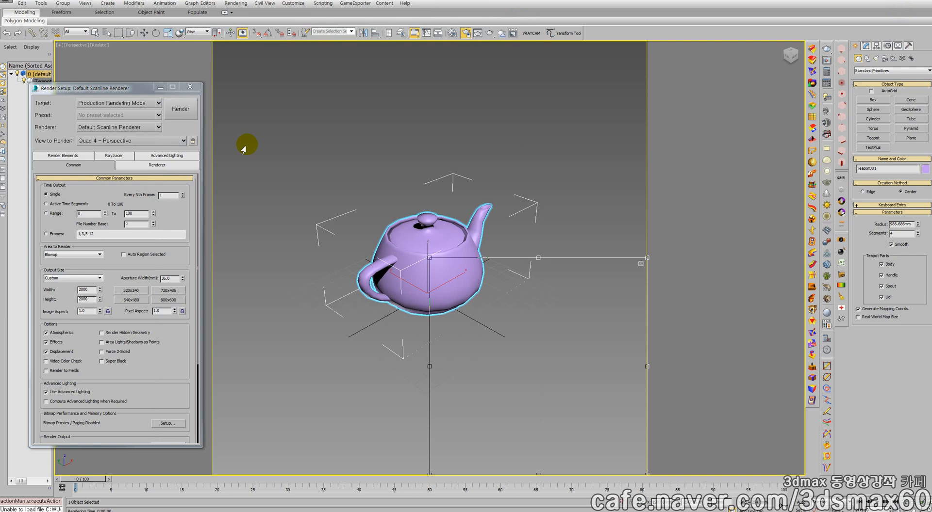
click(73, 254)
click(59, 260)
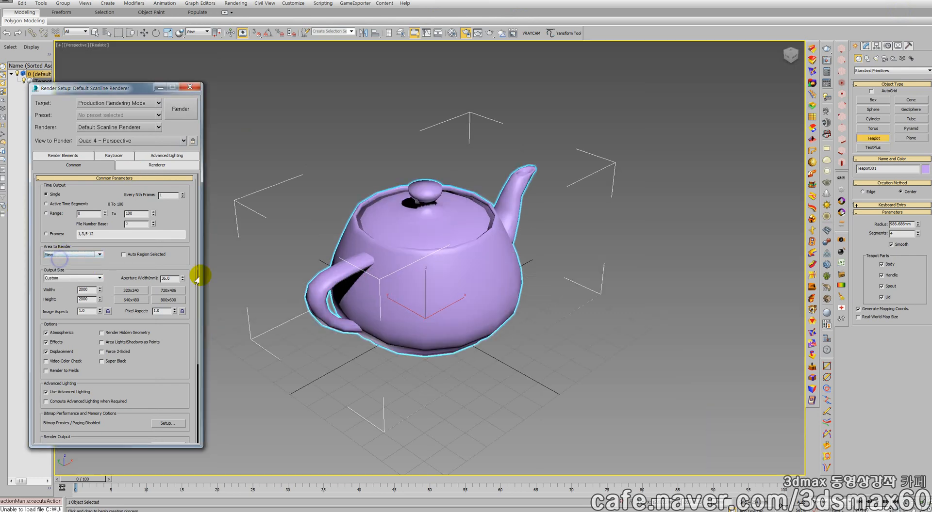
click(436, 274)
scroll(436, 273, up, 3)
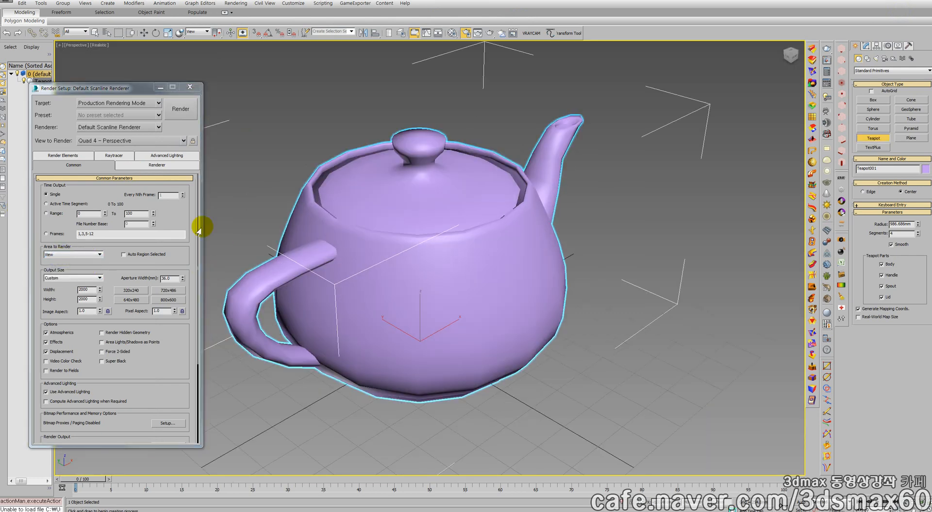
double_click(90, 291)
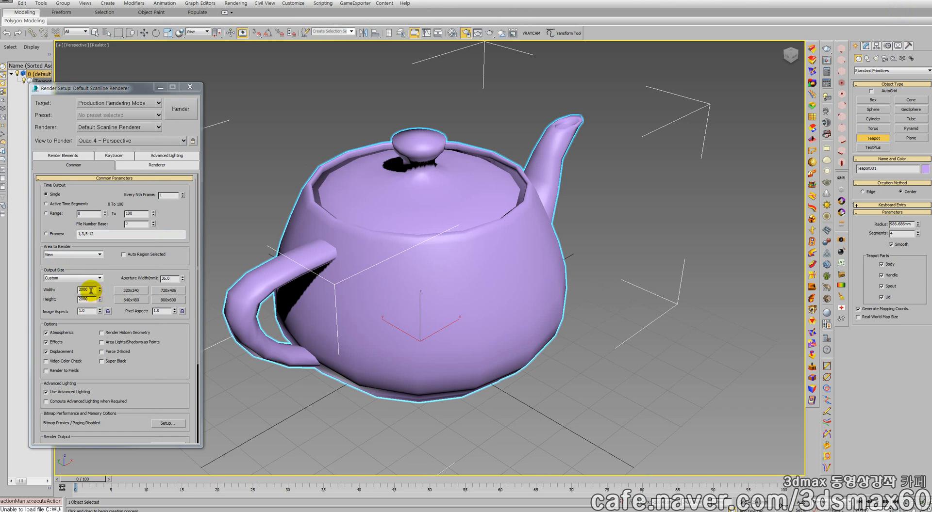
Switch the renderer to V-Ray Adv 3.20.03 and set its image sampler type to Adaptive.
click(111, 128)
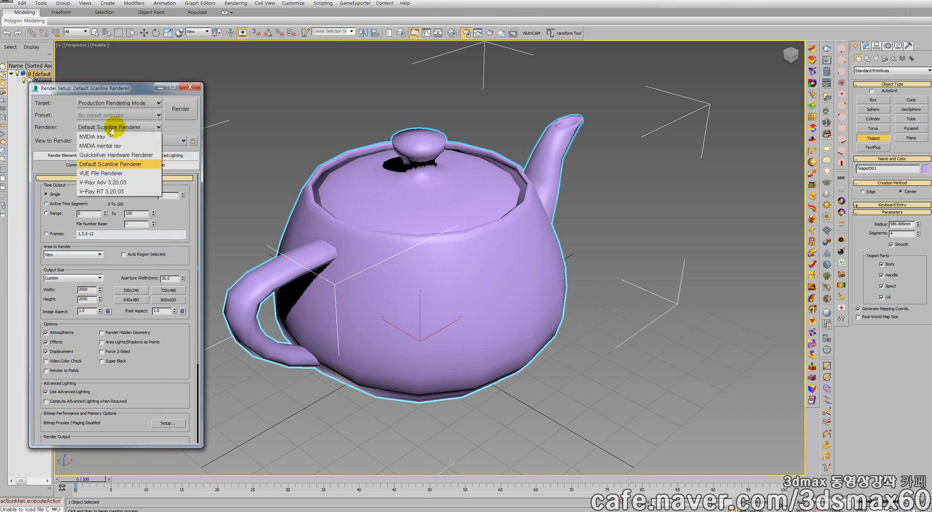
click(101, 183)
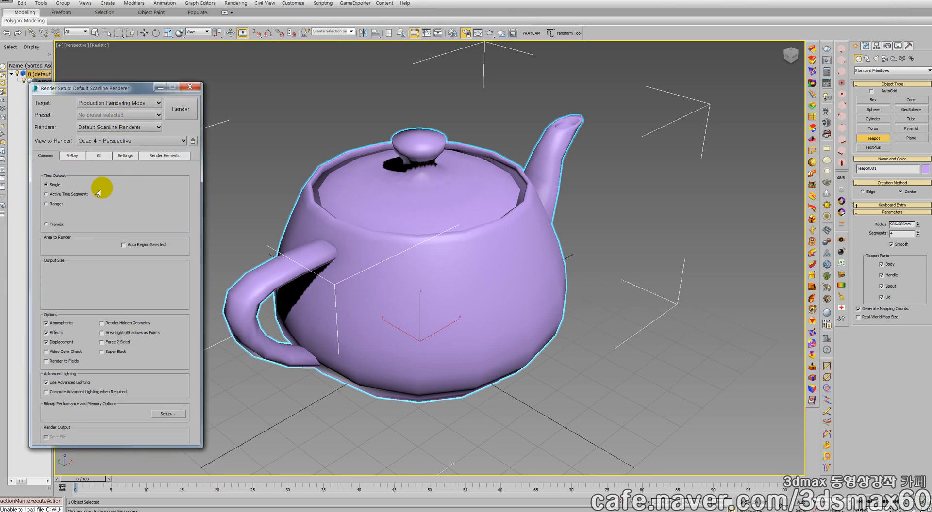
click(73, 155)
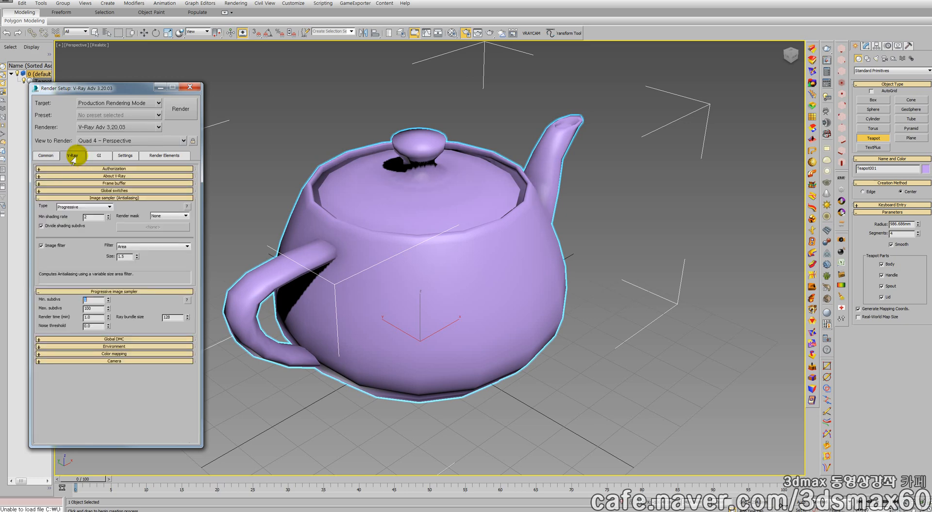
click(97, 207)
click(85, 219)
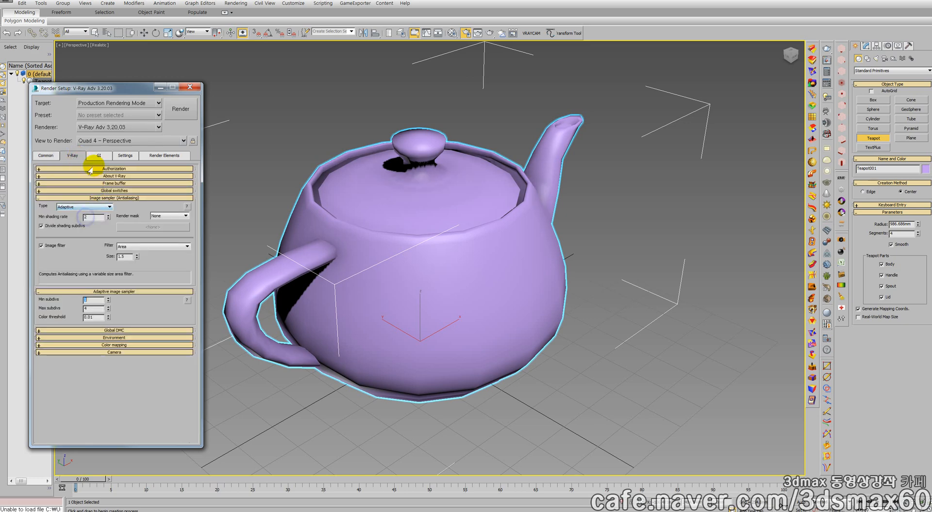
Turn off Memory frame buffer and Get resolution from MAX in the V-Ray frame buffer settings.
click(108, 183)
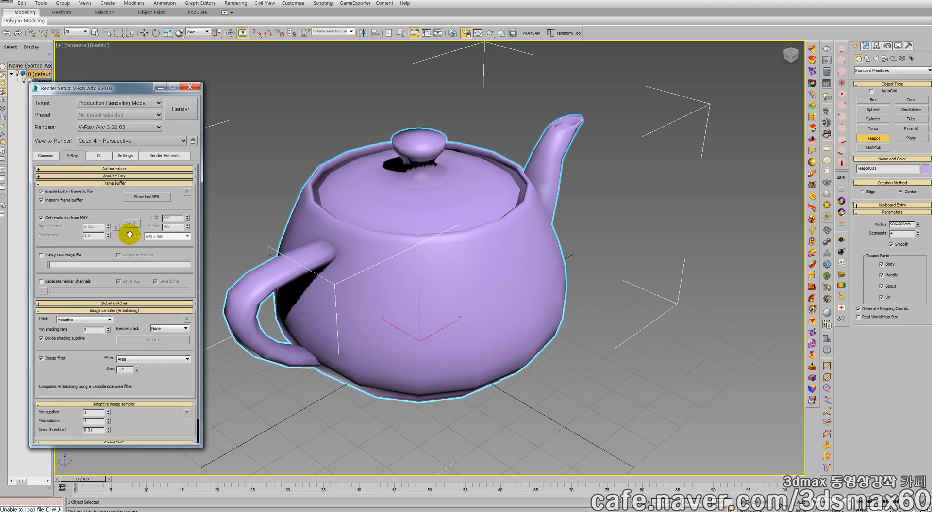
scroll(347, 254, up, 2)
scroll(348, 254, down, 2)
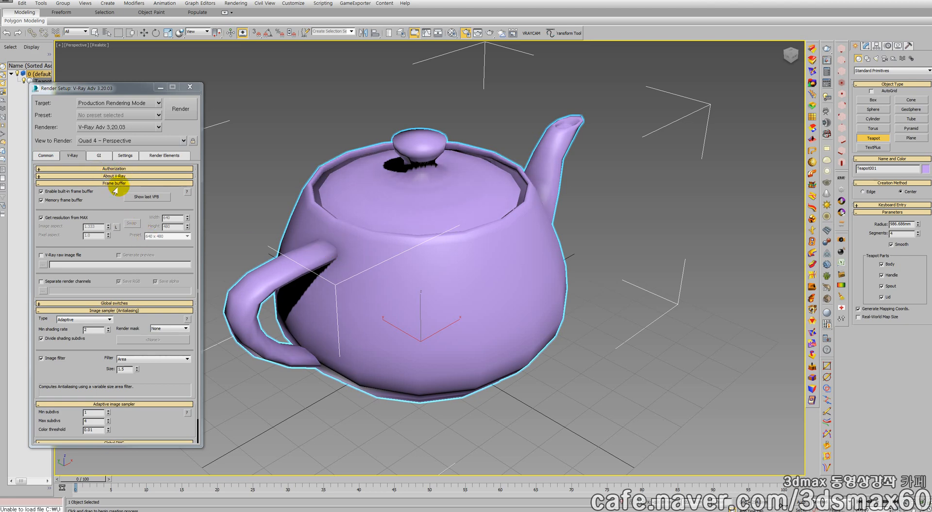
click(50, 201)
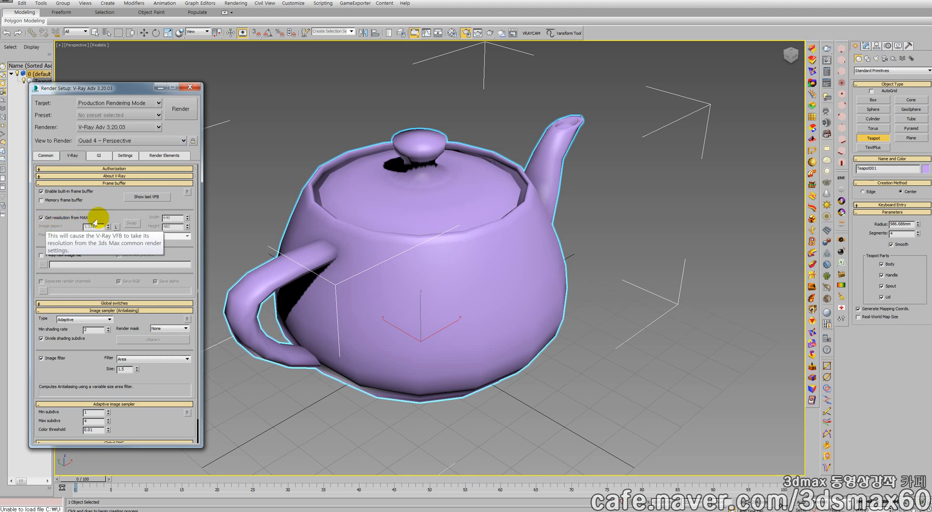
click(46, 156)
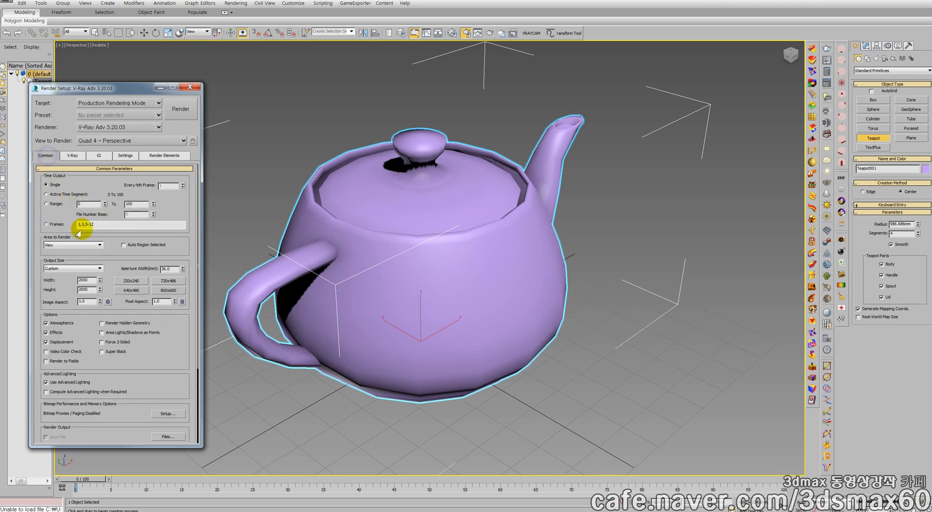
click(71, 155)
click(61, 219)
Set a custom V-Ray frame buffer resolution of 40000 wide by 40000 high.
double_click(171, 218)
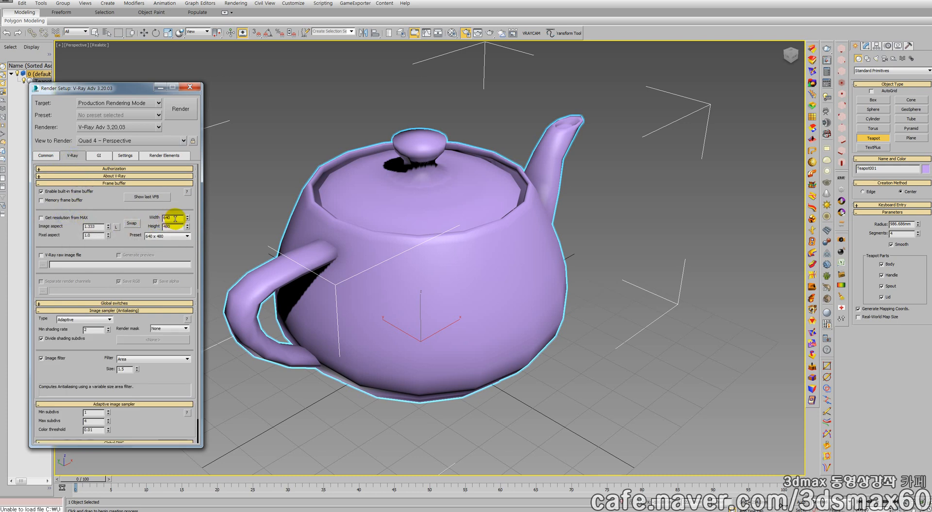
click(156, 236)
click(153, 243)
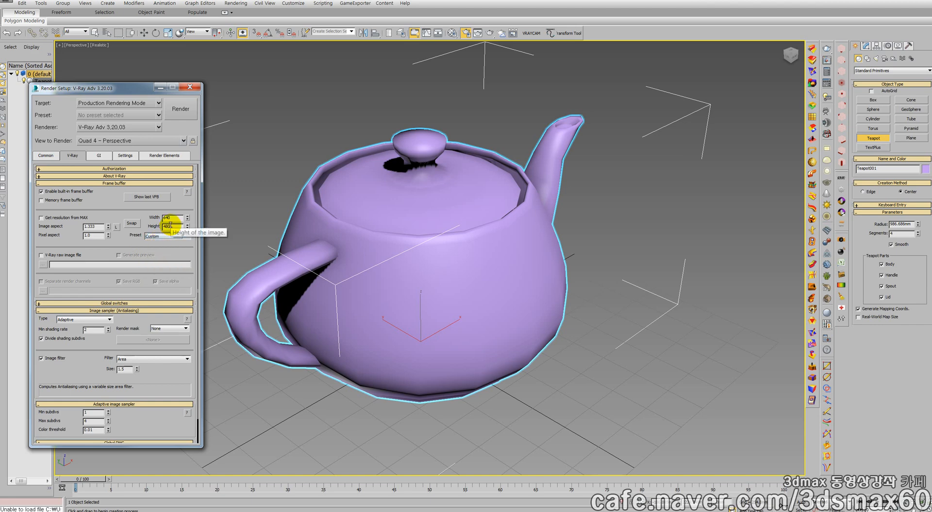
double_click(172, 217)
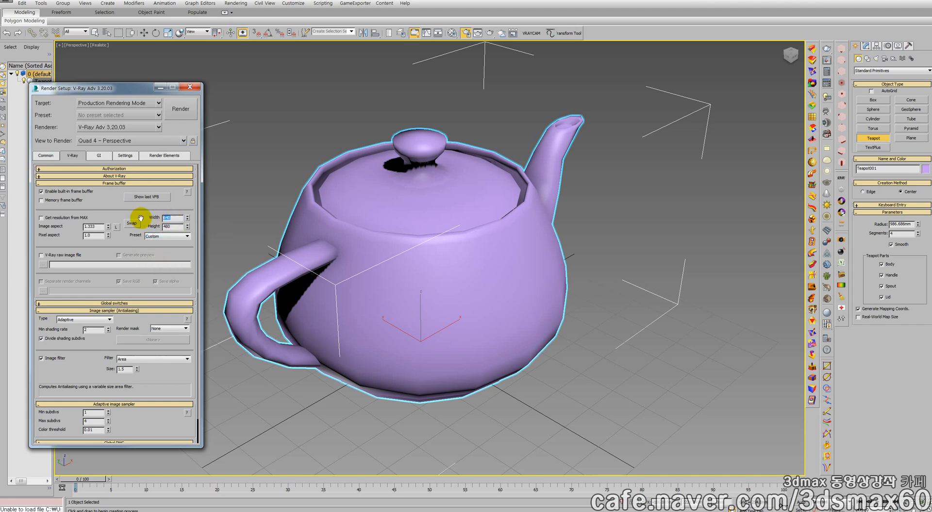
text(40000)
key(Tab)
text(400)
key(Tab)
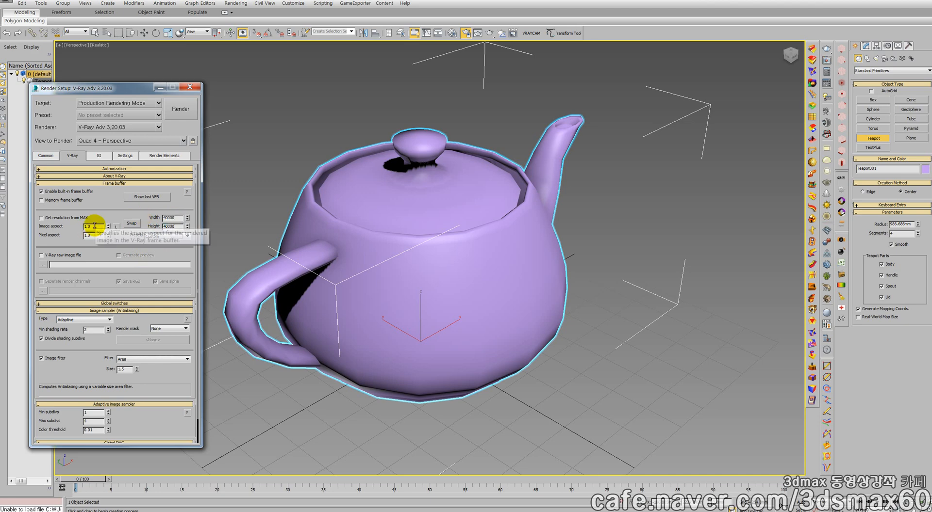
Enable V-Ray raw image file output to test.exr on the Desktop and turn on Generate preview.
click(41, 256)
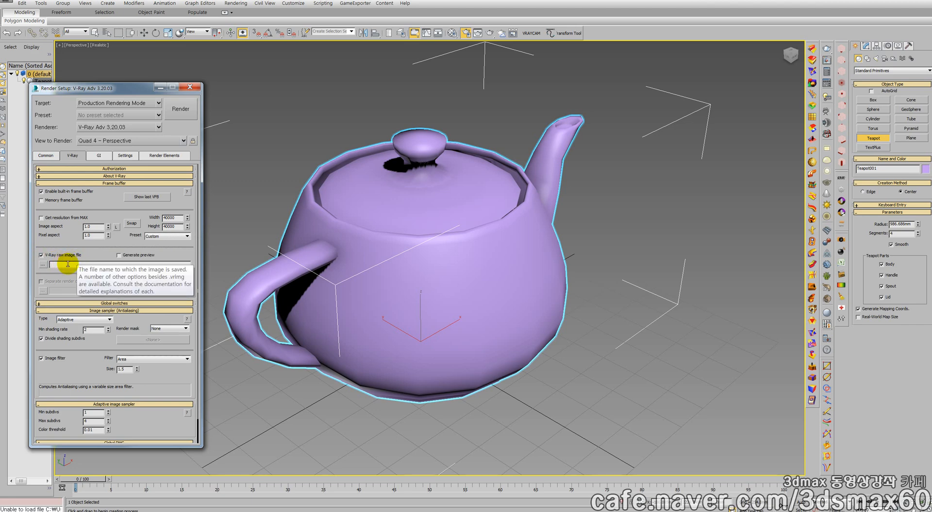
click(43, 264)
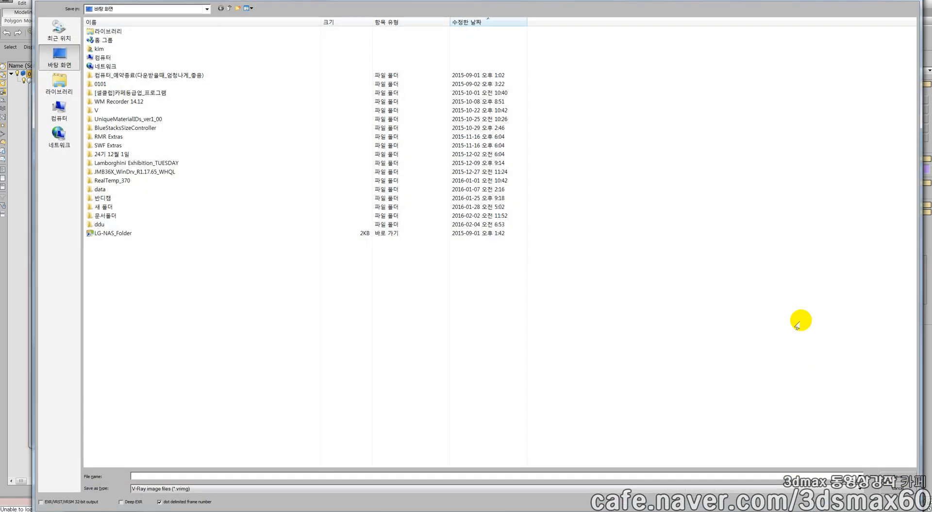
key(Escape)
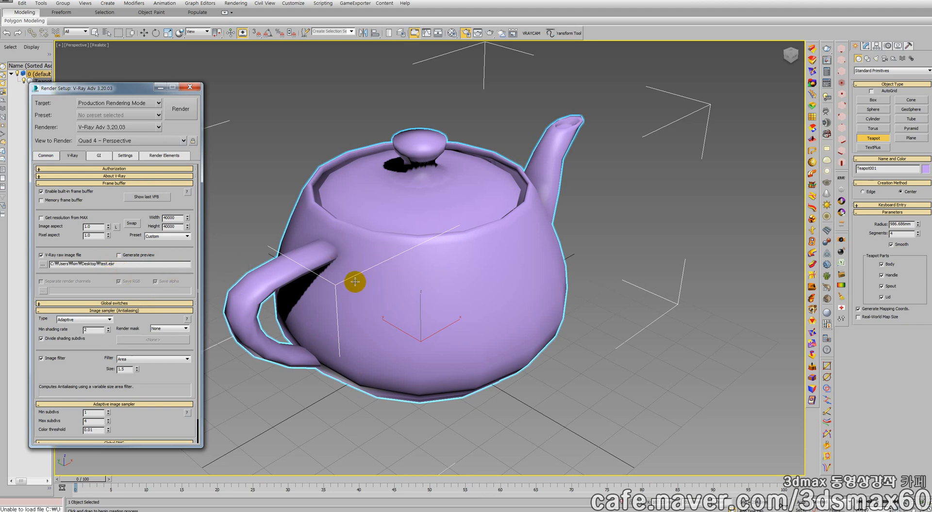
click(118, 256)
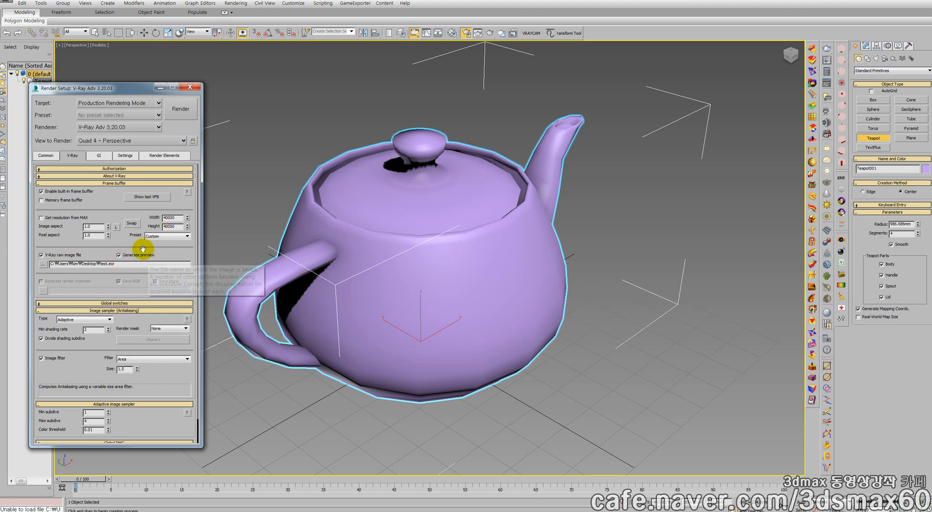
Set the V-Ray frame buffer resolution to 4000 × 4000 and render the perspective view.
double_click(176, 218)
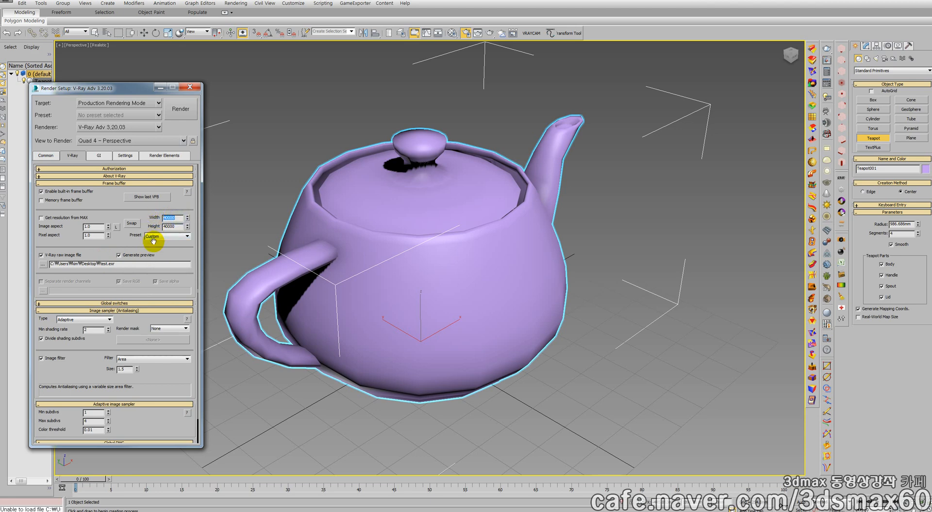
text(4000)
key(Tab)
text(4000)
key(Return)
click(180, 110)
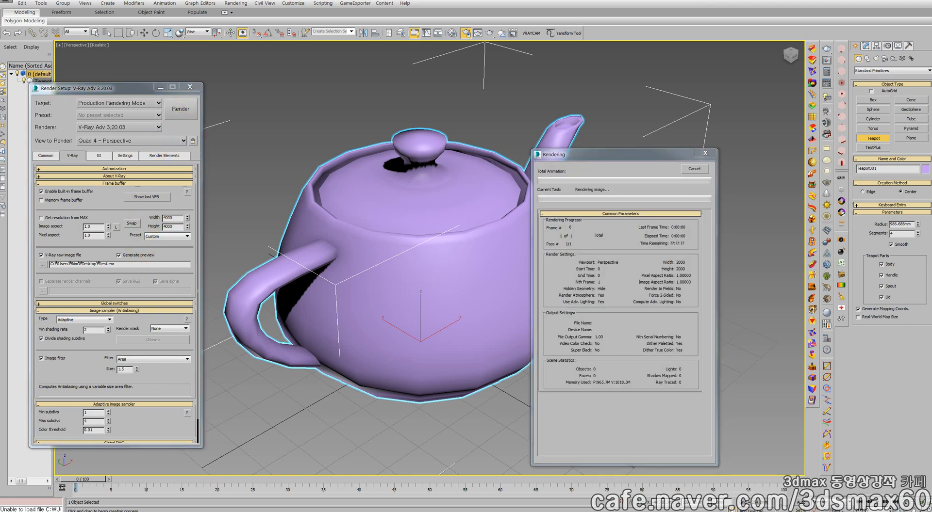
drag(366, 133, 392, 118)
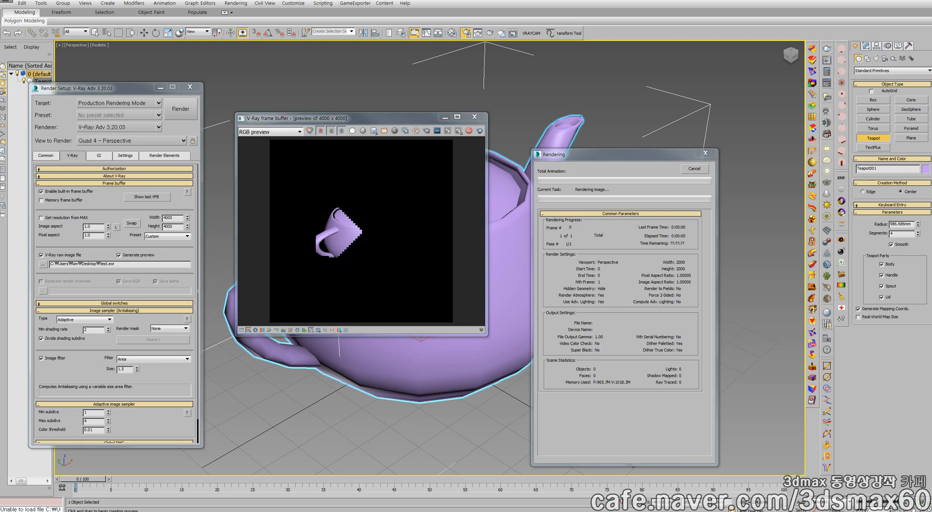
Switch to Windows Task Manager and examine CPU and memory performance while the V-Ray render runs, keeping the frame buffer preview uncovered.
click(423, 100)
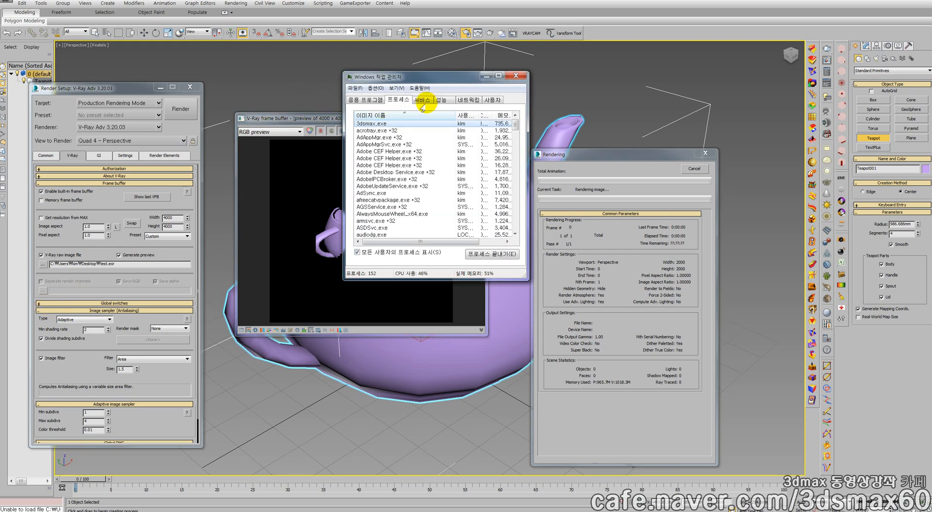
click(441, 100)
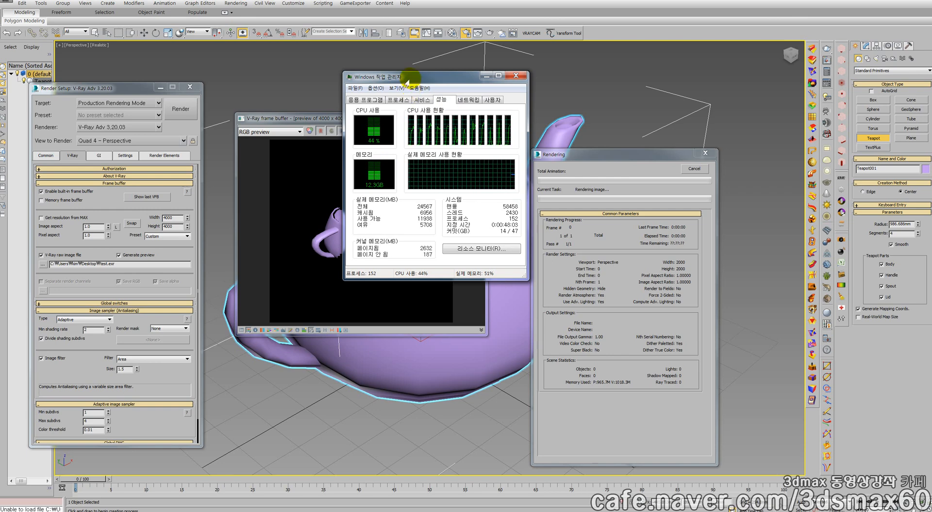
drag(398, 77, 133, 117)
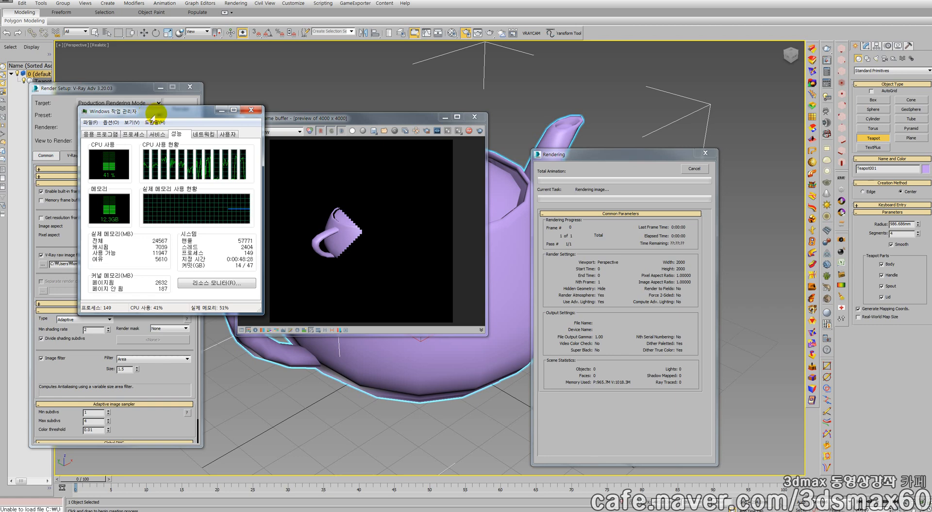
drag(145, 118, 0, 107)
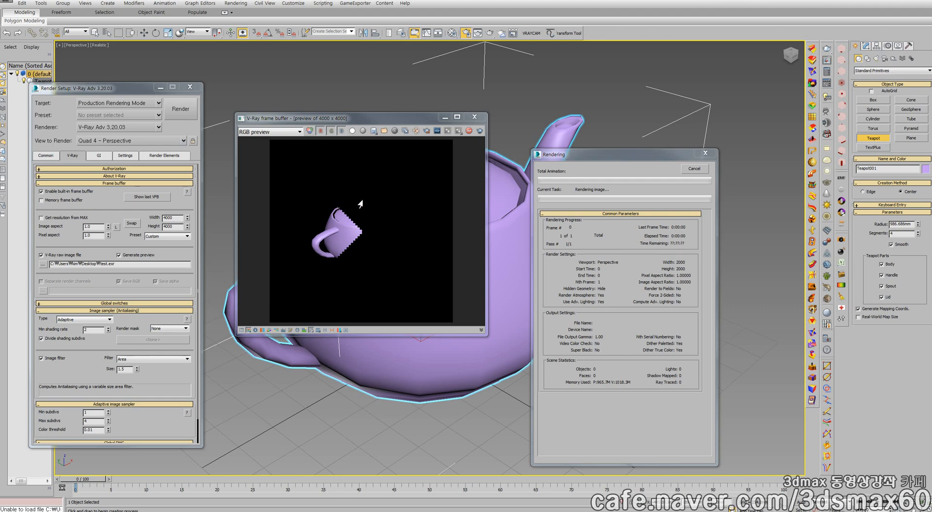
Cancel the running 4000 × 4000 V-Ray render of the teapot.
drag(597, 153, 599, 155)
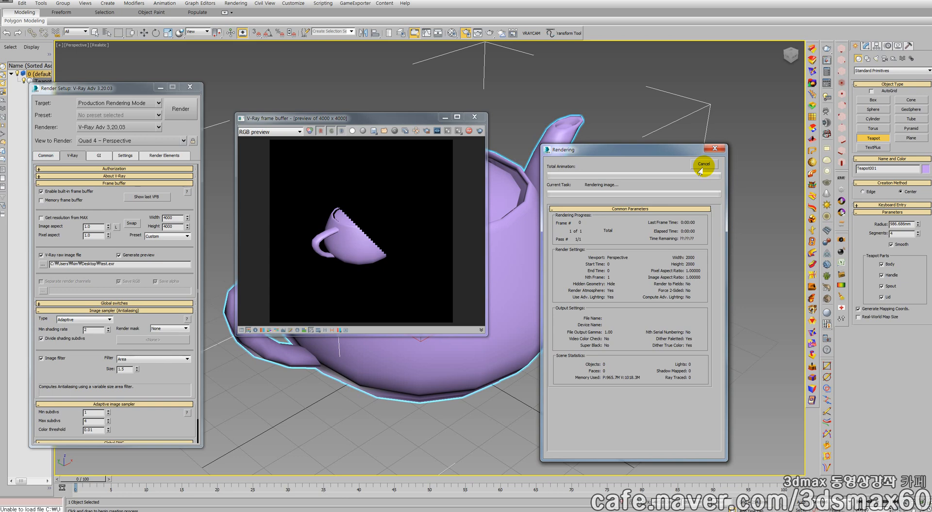
click(700, 169)
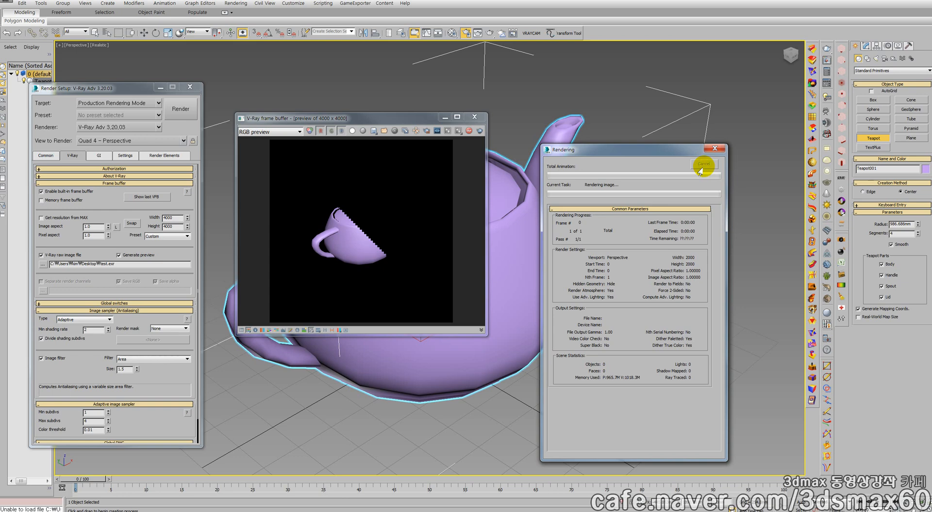